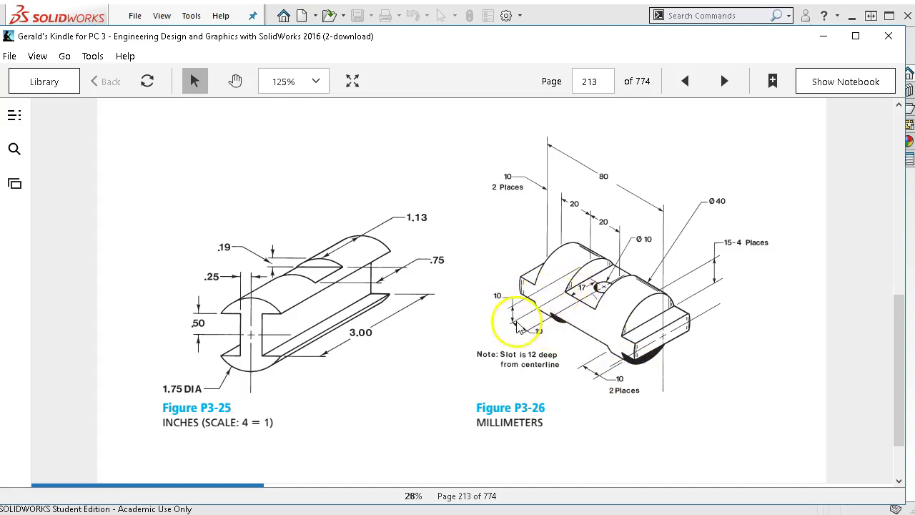
- Switch from the reference drawing to SOLIDWORKS and create a new part from the Part mm template
click(524, 286)
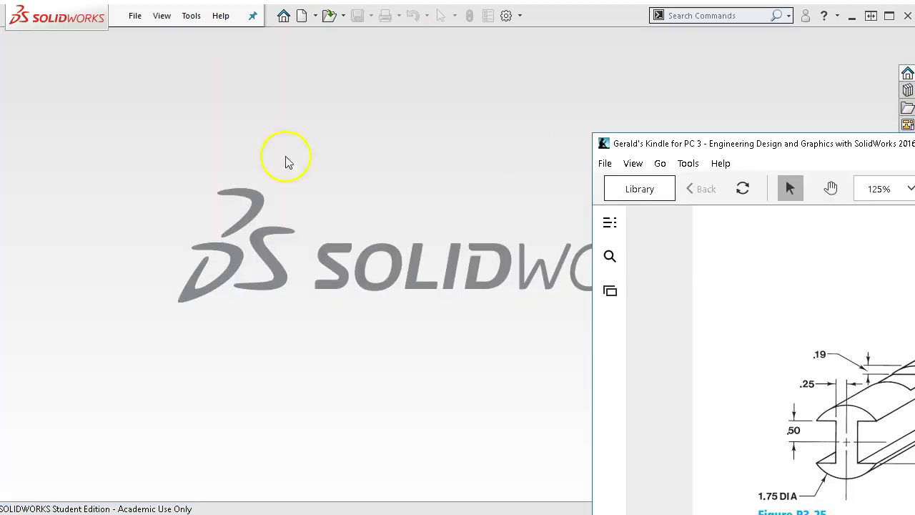
click(145, 179)
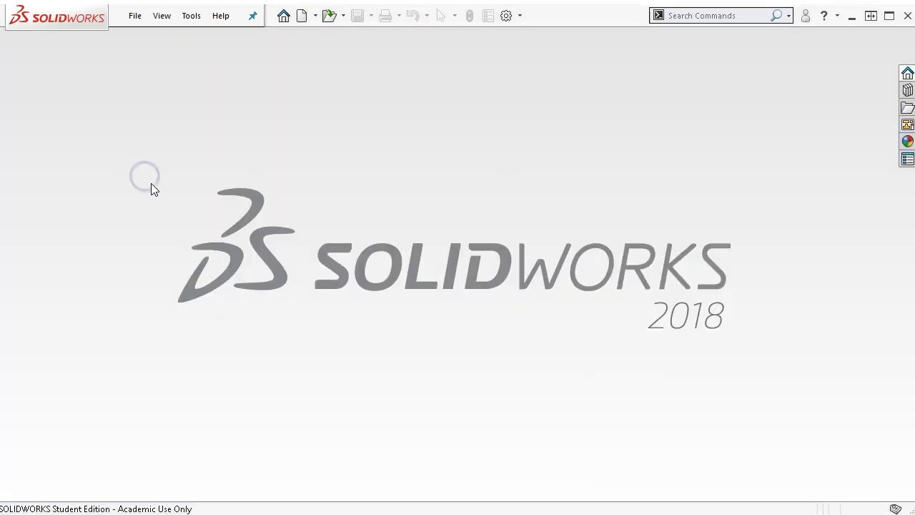
click(301, 16)
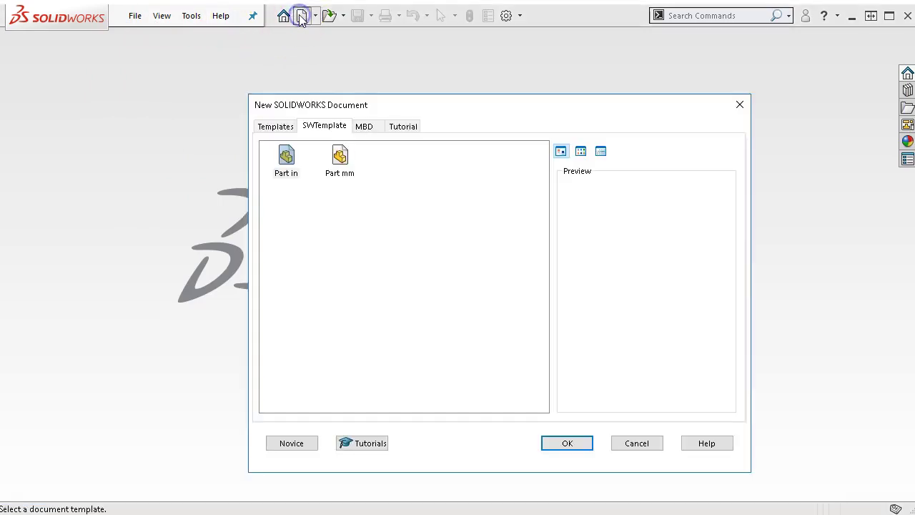
double_click(340, 172)
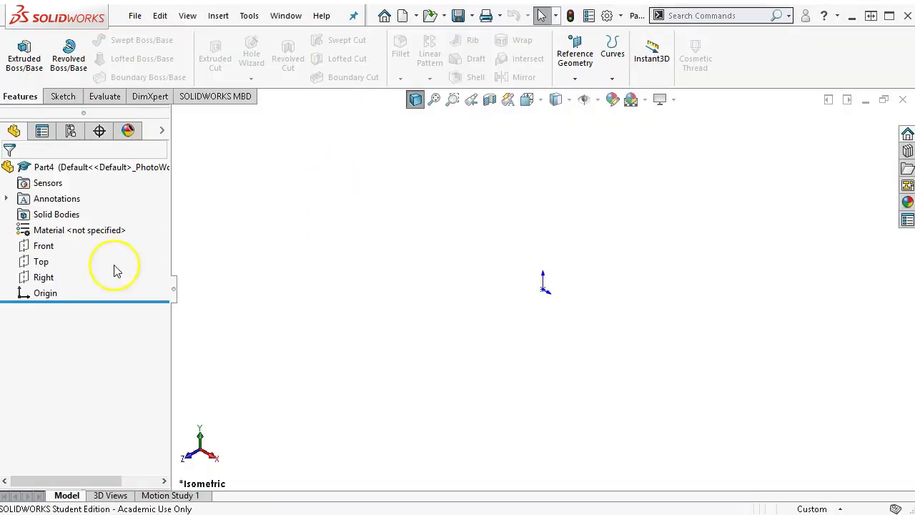
- Start a sketch on the Right plane and draw a circle about 89 mm in diameter centred on the origin
click(45, 278)
click(58, 258)
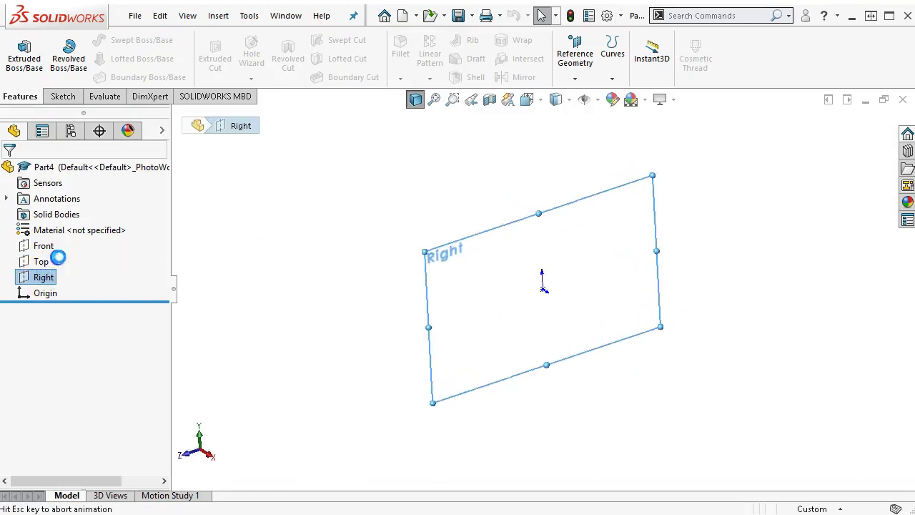
click(120, 40)
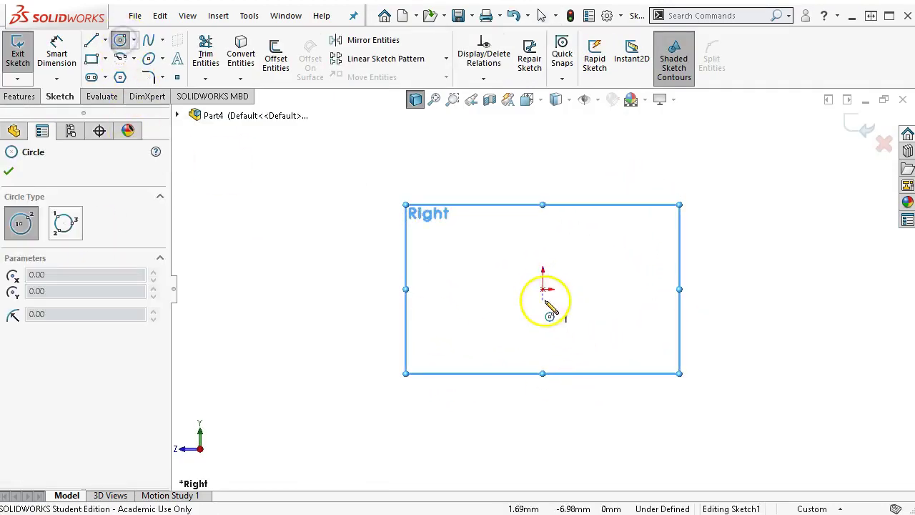
click(545, 292)
click(587, 361)
- Dimension the circle's diameter to 40 mm
right_click(585, 356)
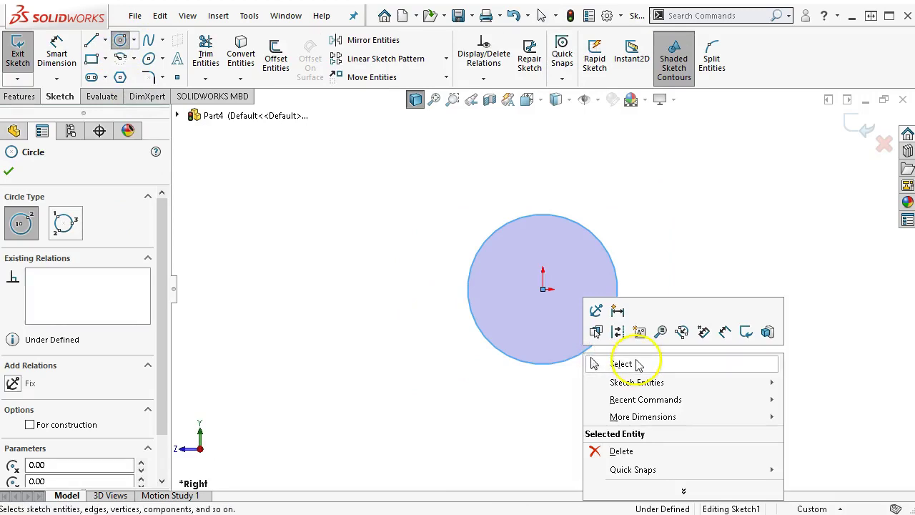
click(725, 331)
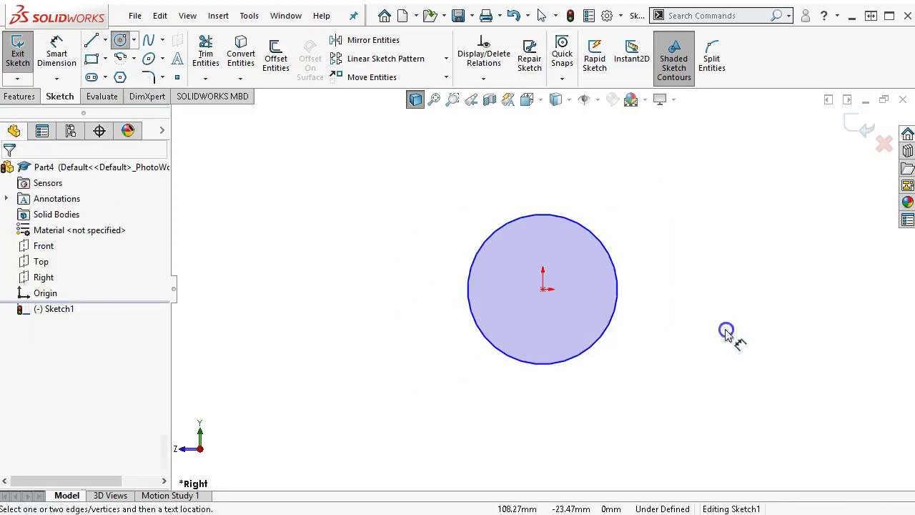
click(613, 259)
click(668, 196)
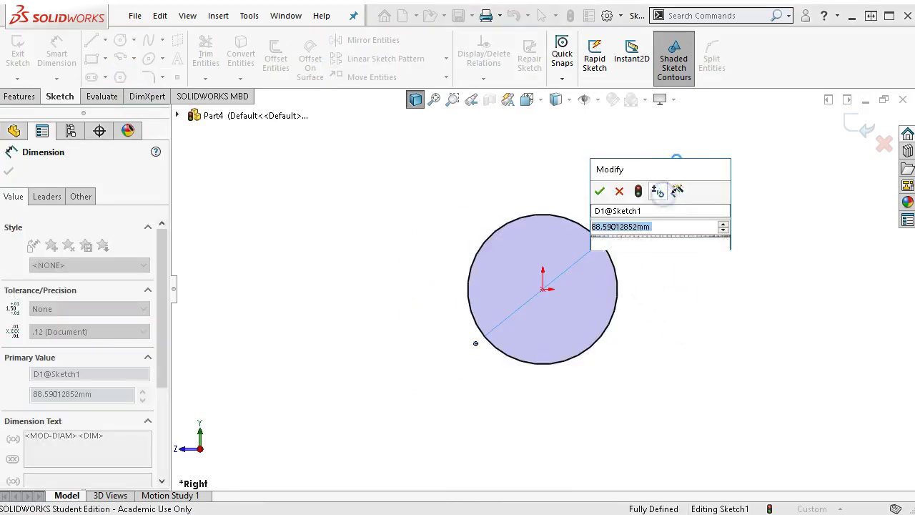
text(40)
key(Return)
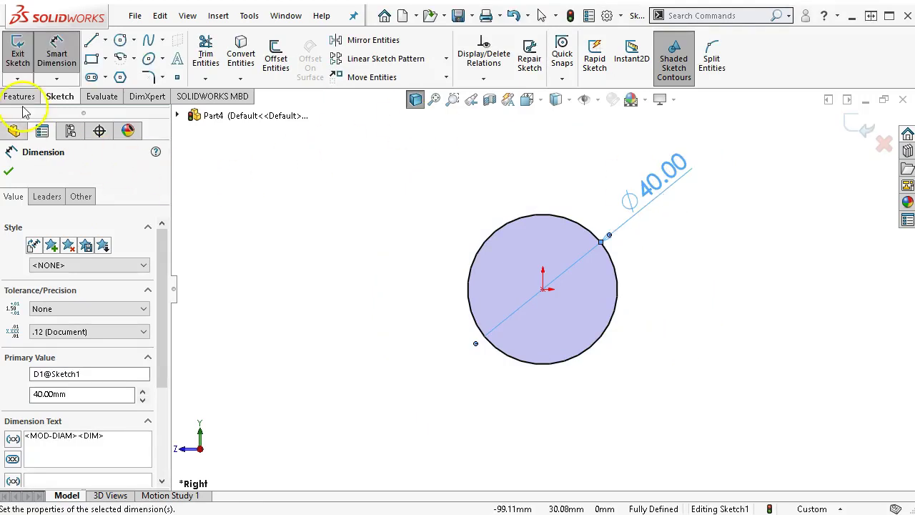
- Extrude the circle as a boss with the Mid Plane end condition and a depth of 80 mm
click(20, 96)
click(24, 63)
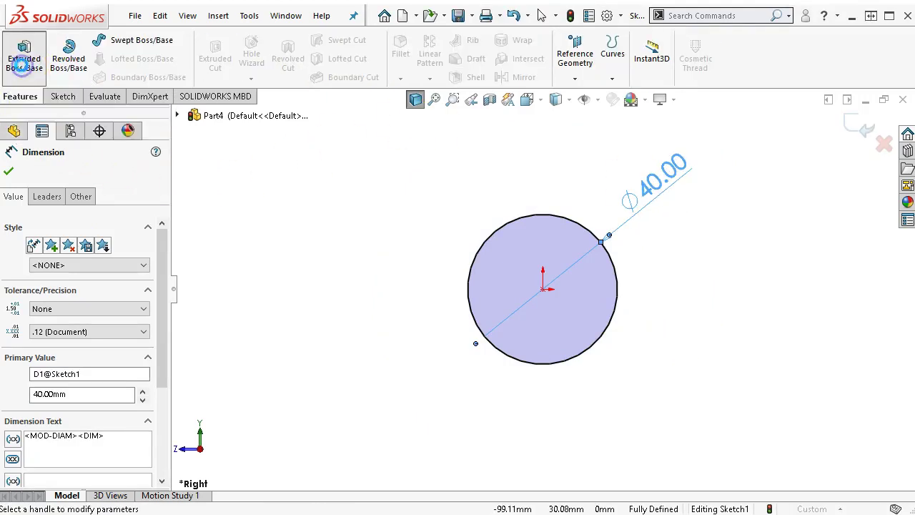
click(60, 256)
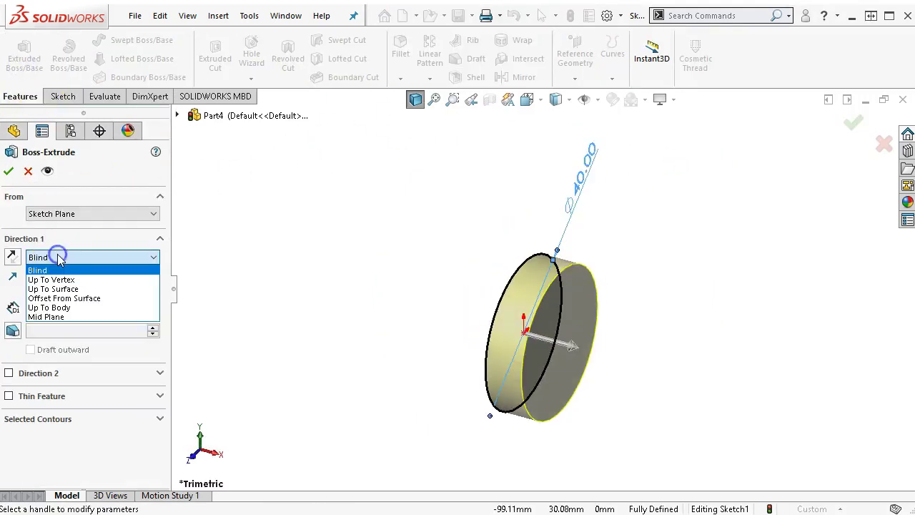
click(75, 317)
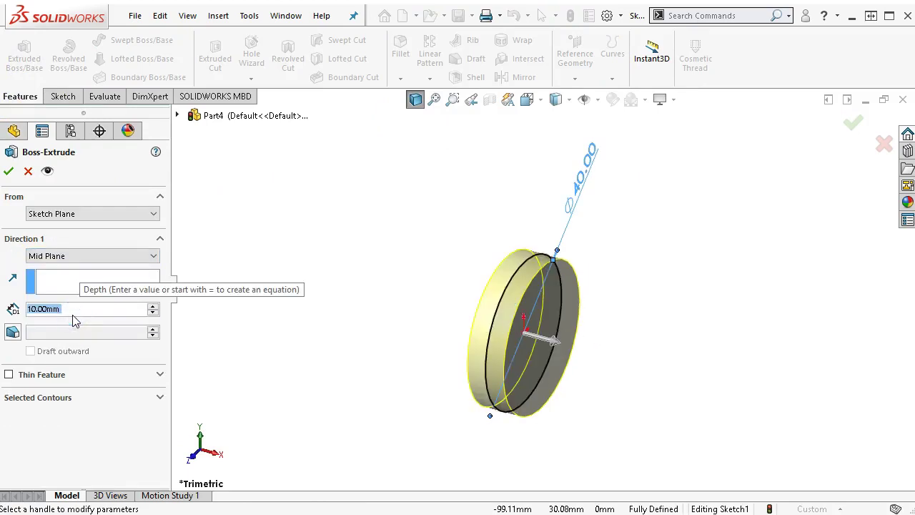
click(74, 308)
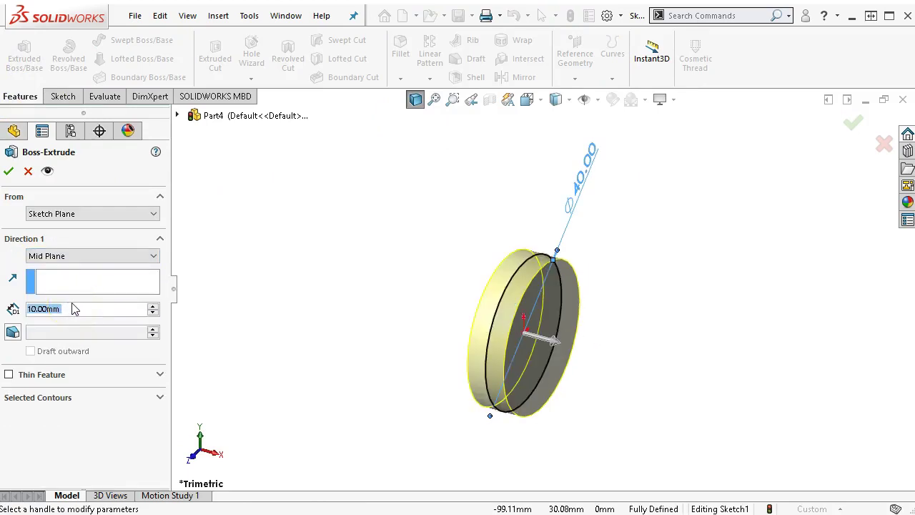
text(80)
key(Return)
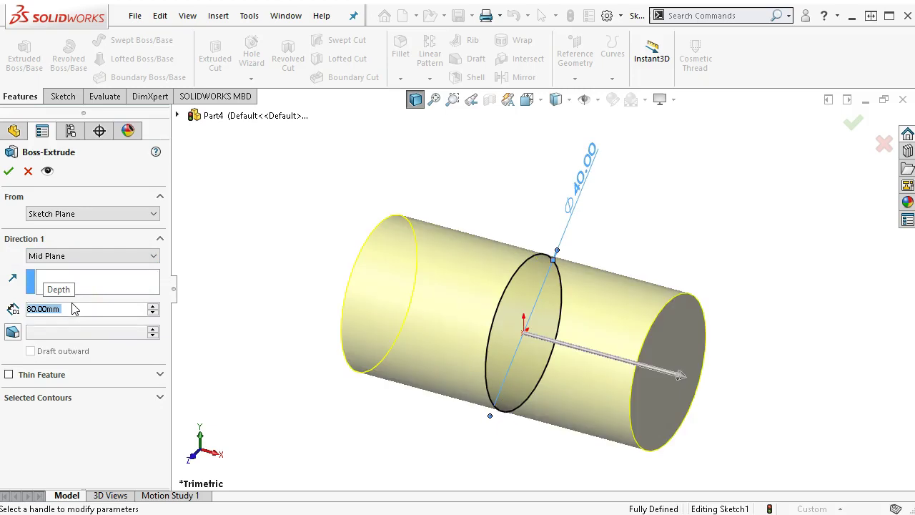
click(9, 171)
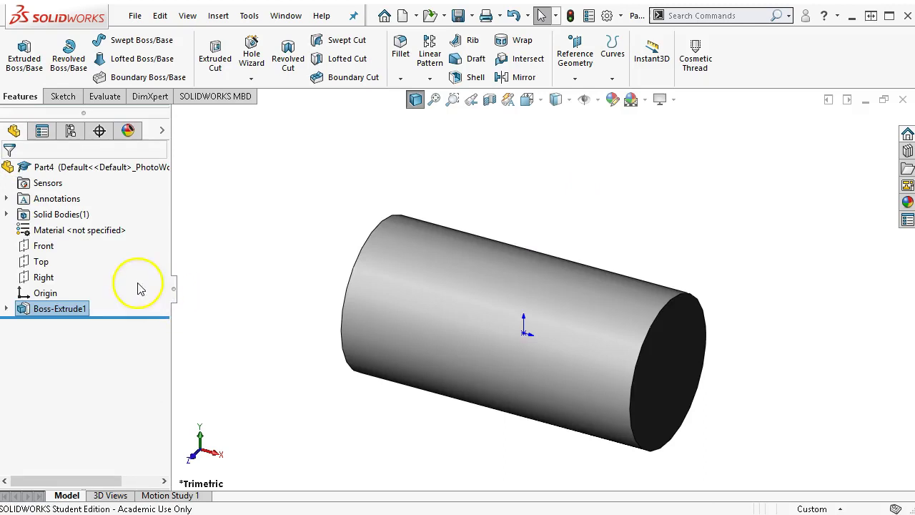
- Start a sketch on the Front plane and place a horizontal, infinite-length centerline through the origin
click(57, 243)
click(70, 230)
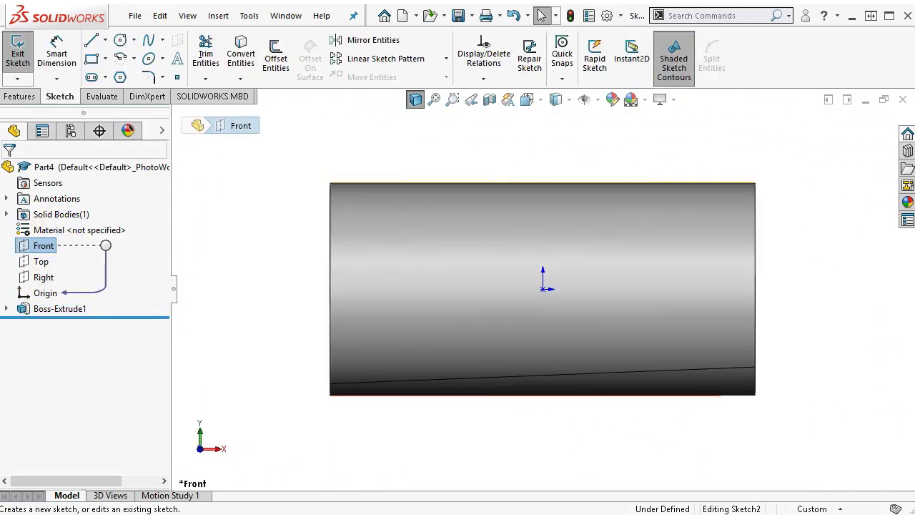
click(105, 40)
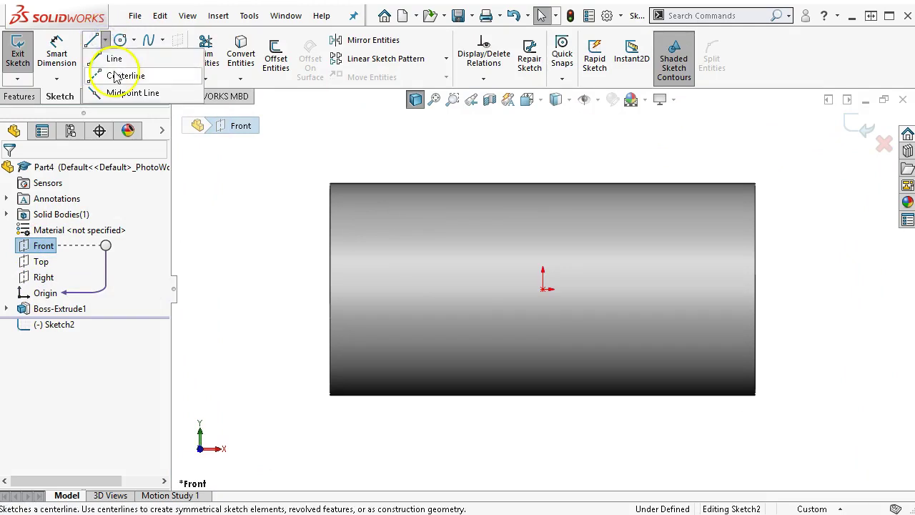
click(114, 77)
click(30, 271)
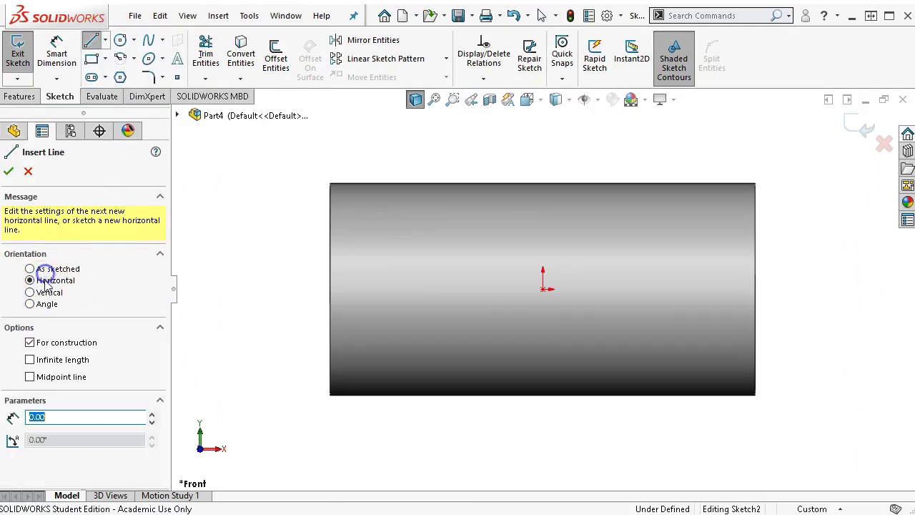
click(29, 360)
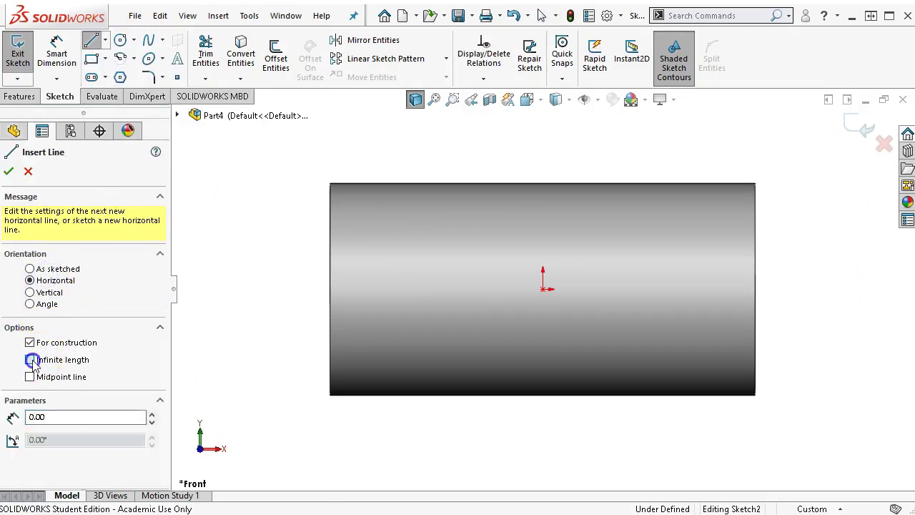
click(543, 289)
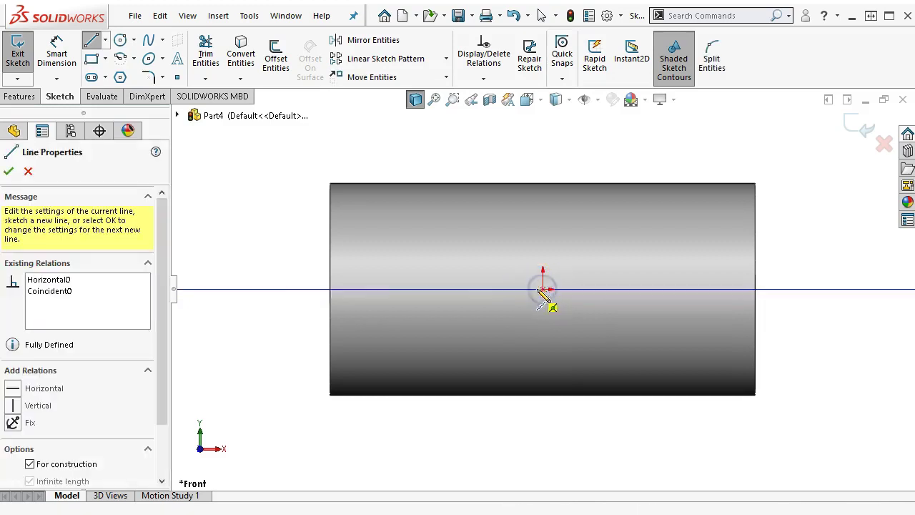
click(10, 171)
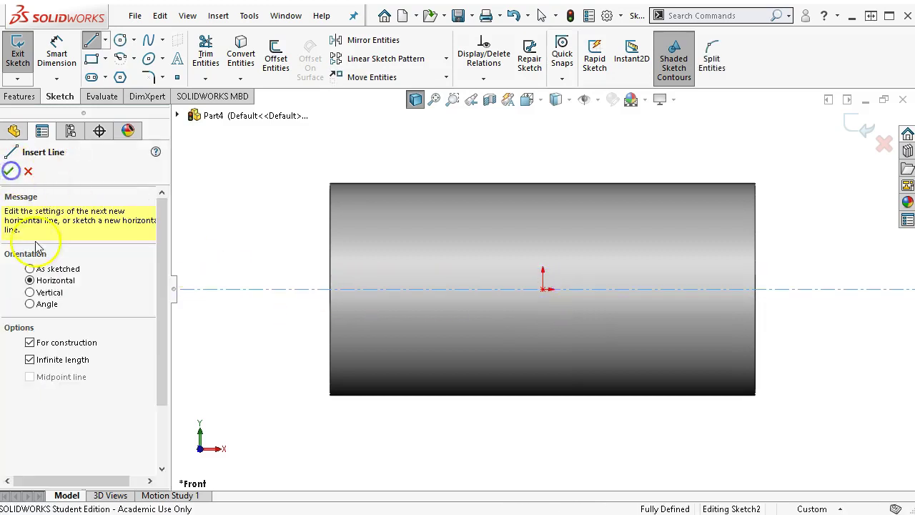
- Add a vertical, infinite-length centerline through the origin and end the line command
click(30, 293)
click(544, 289)
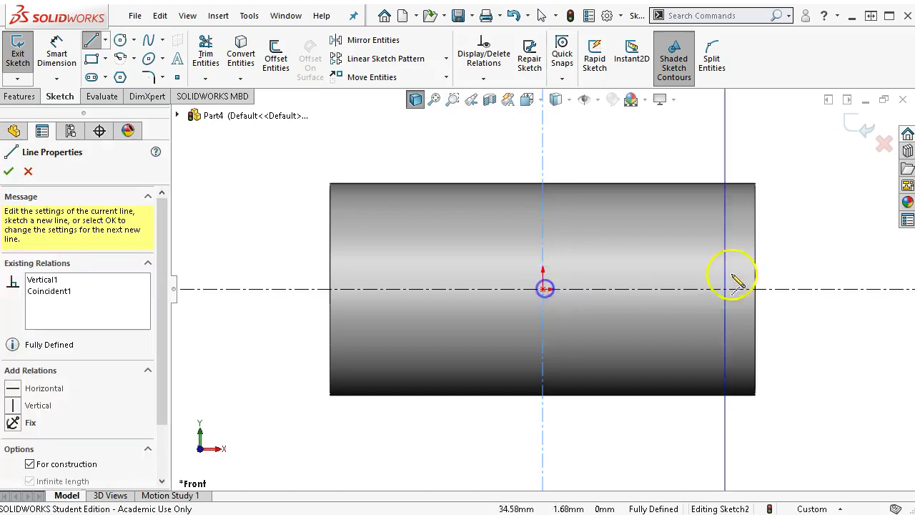
right_click(769, 201)
click(792, 207)
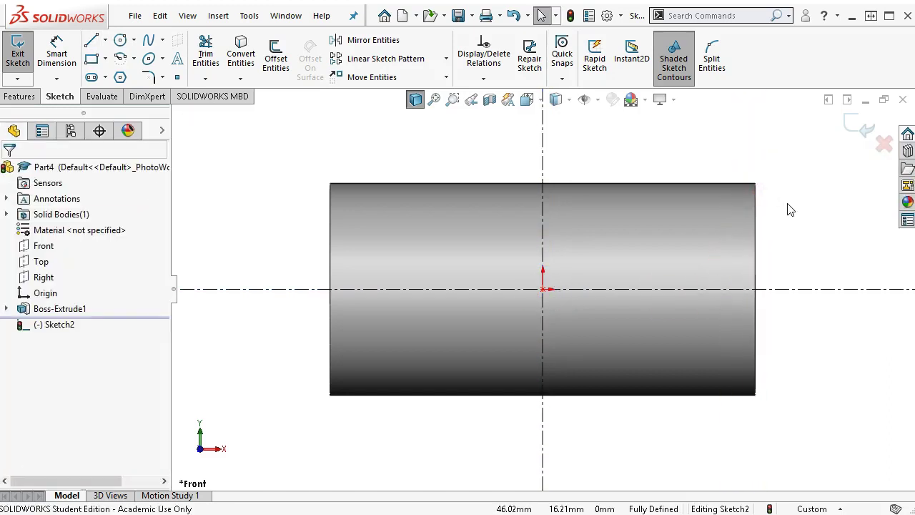
- Draw a corner rectangle inward from the cylinder's upper-left corner and dimension its width to 10 mm
click(91, 58)
drag(329, 184, 381, 239)
right_click(381, 240)
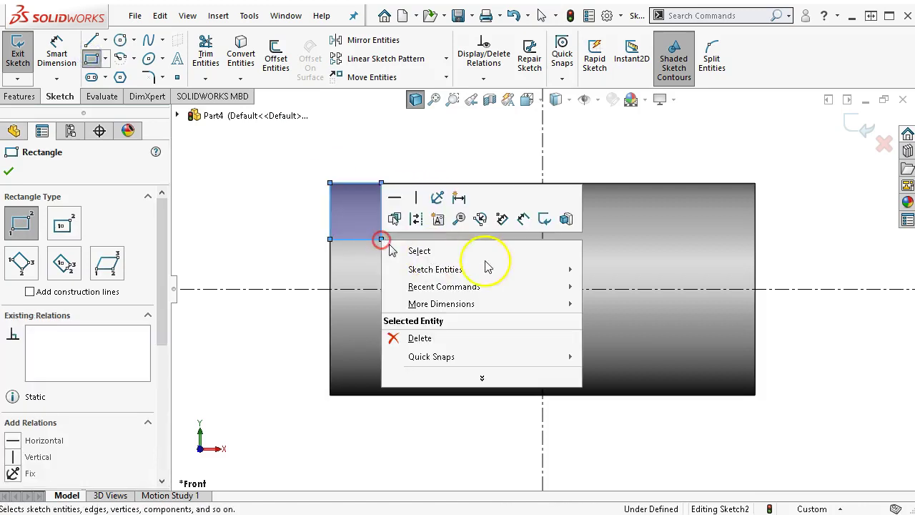
click(524, 220)
click(353, 240)
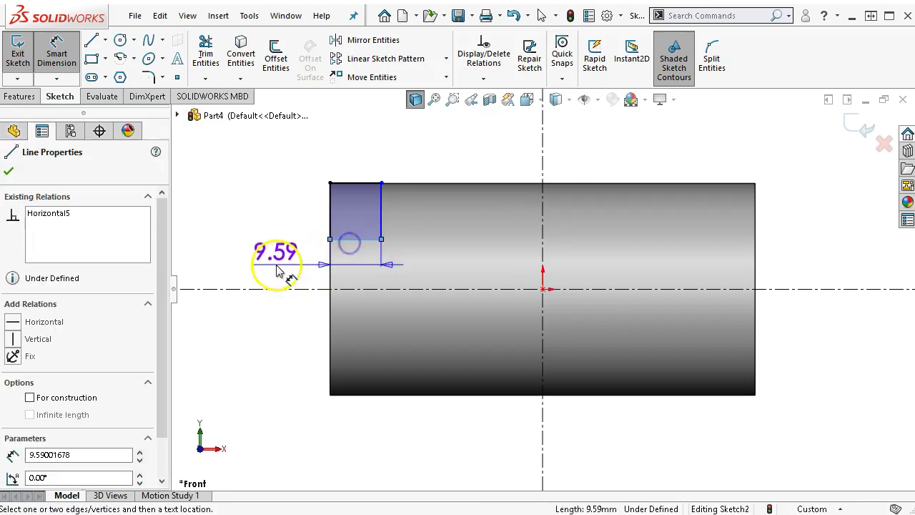
click(275, 274)
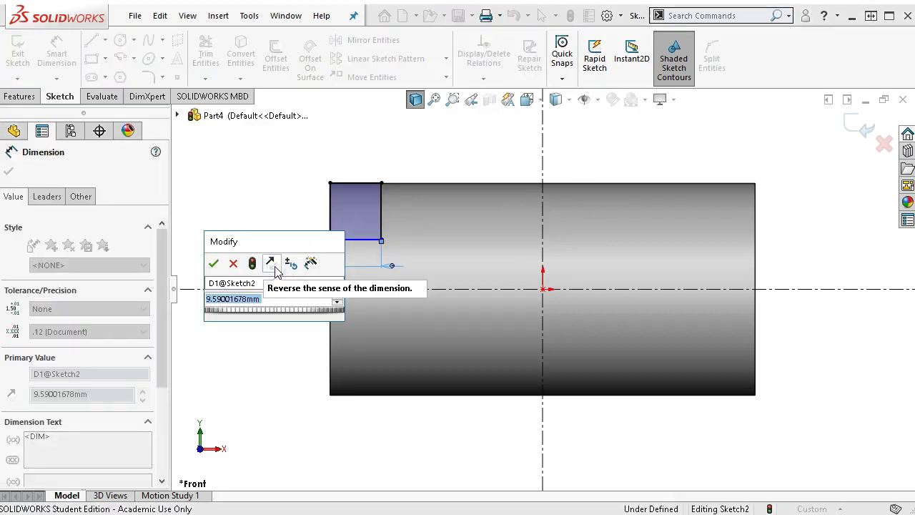
text(1)
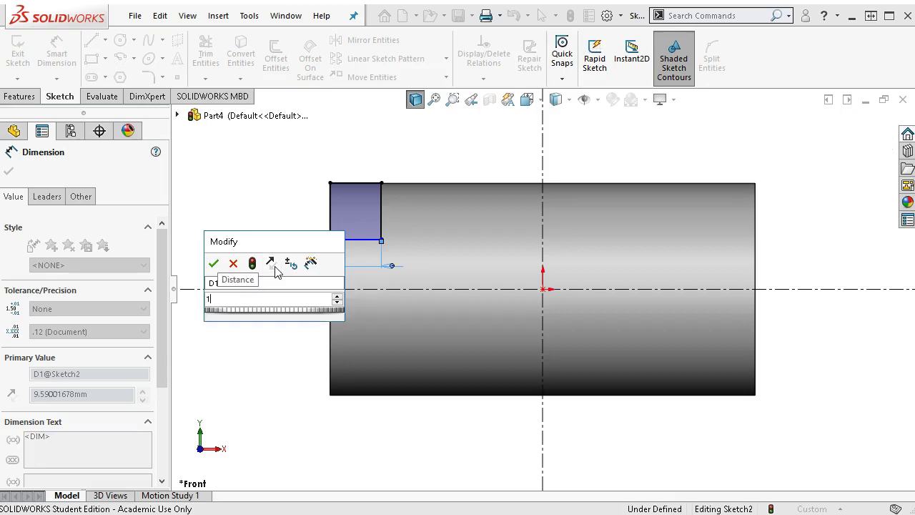
key(Return)
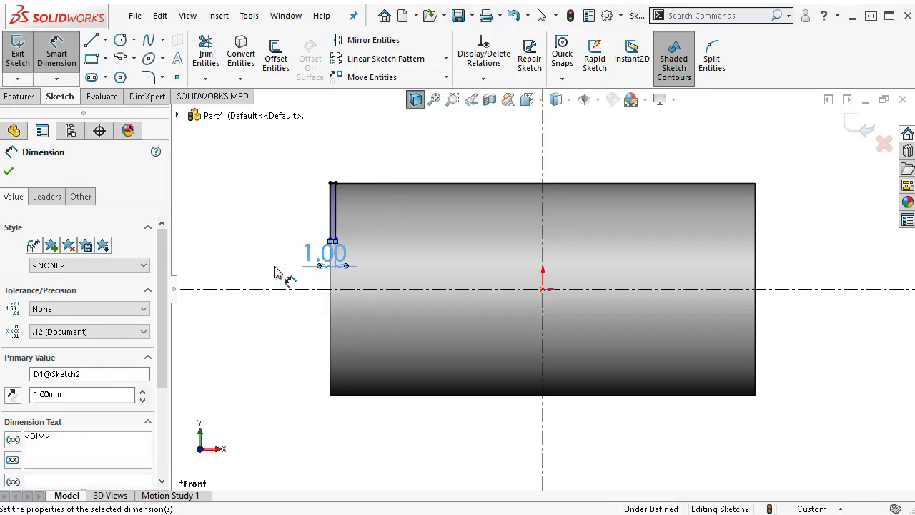
double_click(326, 254)
text(10)
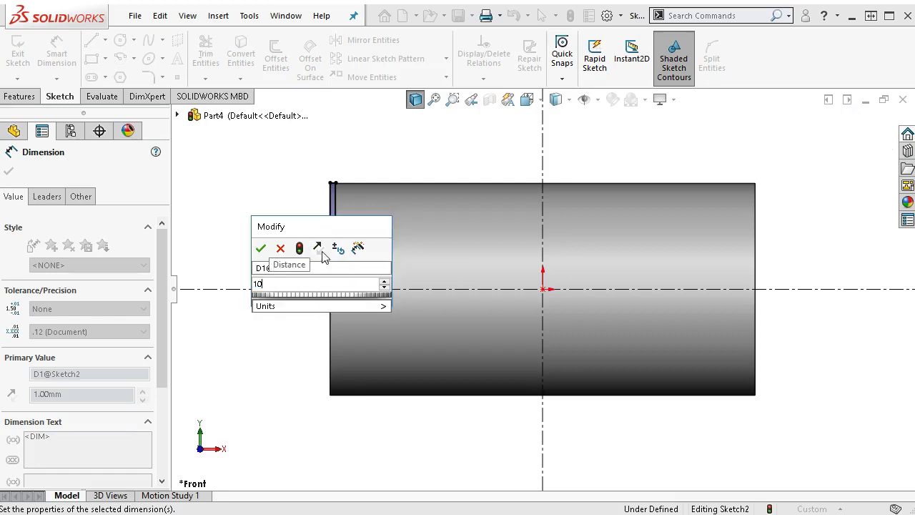
key(Return)
- Dimension the rectangle's height to 15 mm from the cylinder's upper edge
click(337, 258)
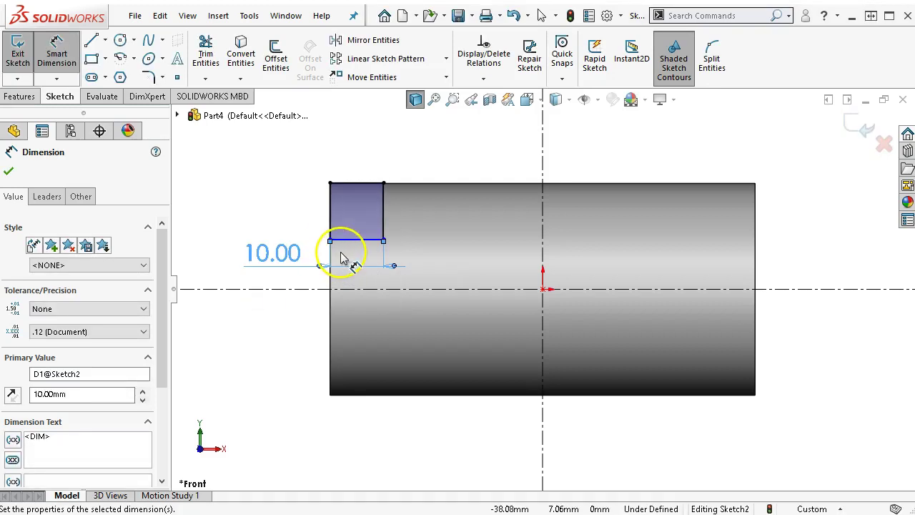
click(329, 211)
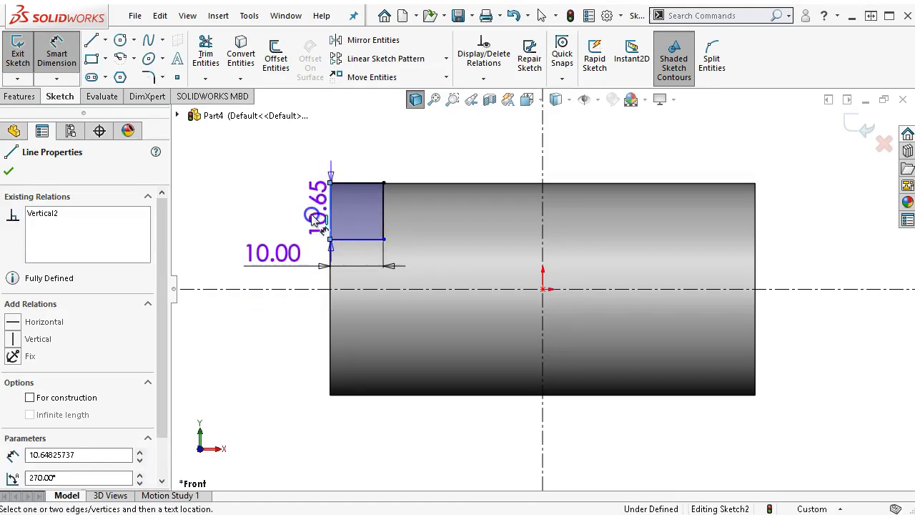
click(280, 214)
text(10)
key(Return)
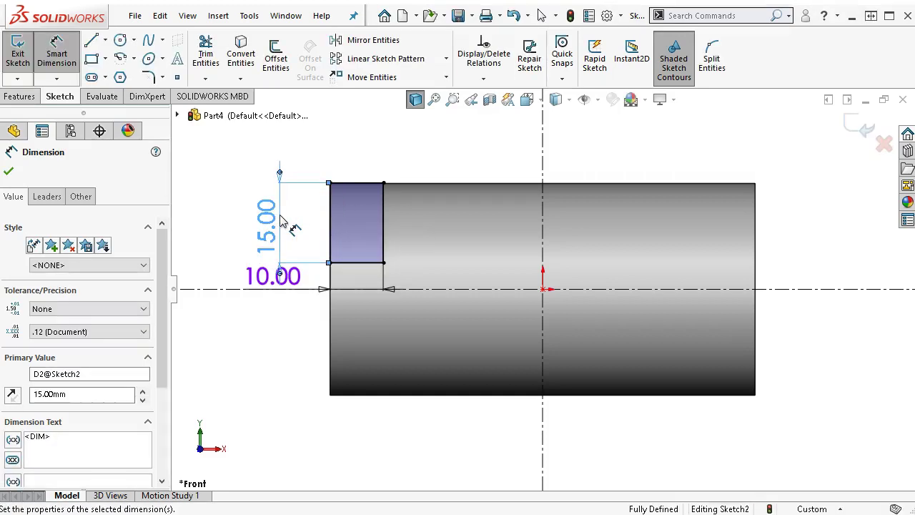
mouse_move(282, 223)
mouse_down()
mouse_move(292, 196)
mouse_move(311, 216)
mouse_move(304, 222)
mouse_up()
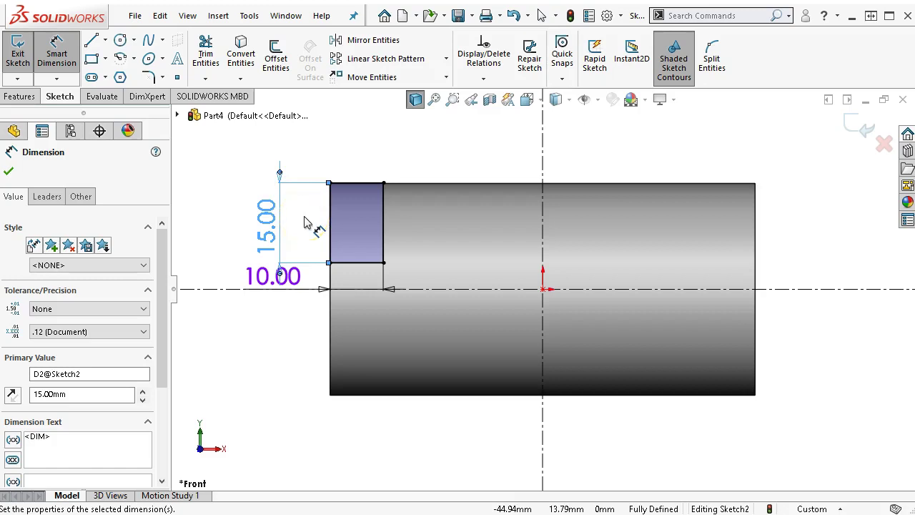
right_click(323, 153)
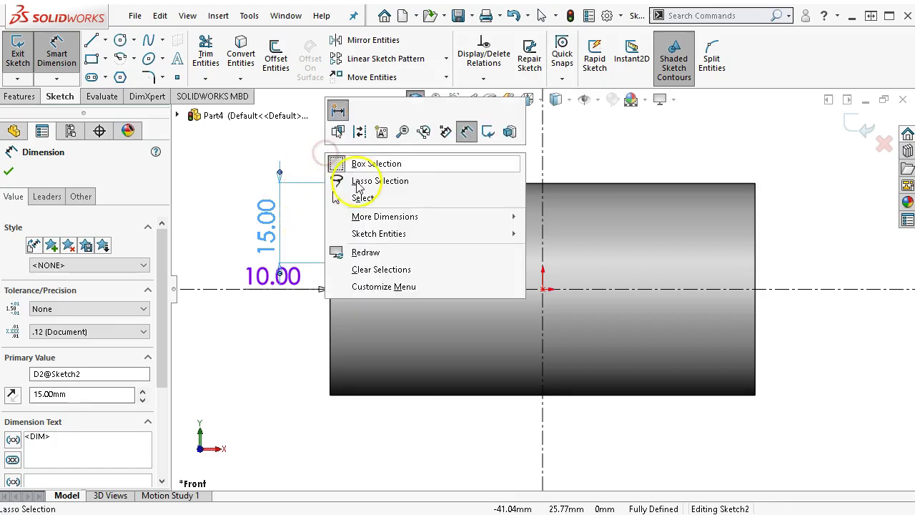
- Mirror the dimensioned corner rectangle about the vertical centerline to the cylinder's opposite end
click(363, 198)
drag(356, 214, 372, 249)
drag(413, 143, 321, 270)
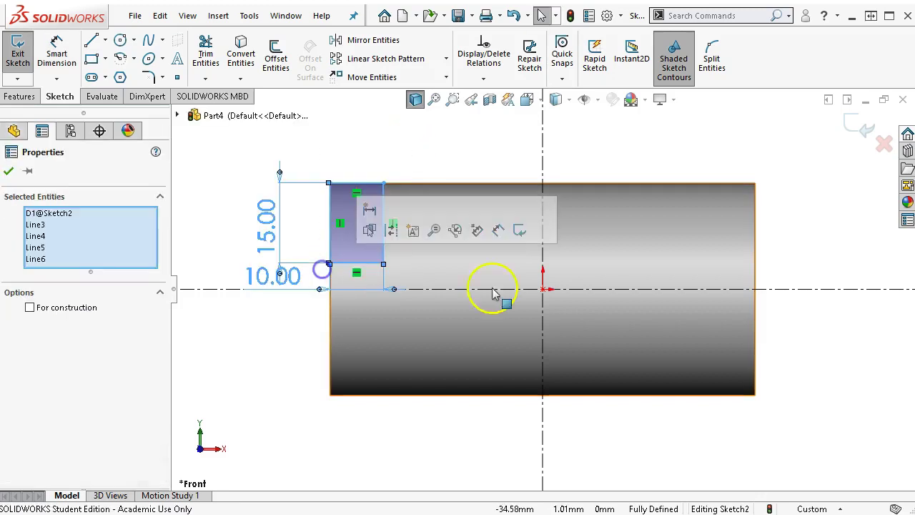
ctrl+click(542, 266)
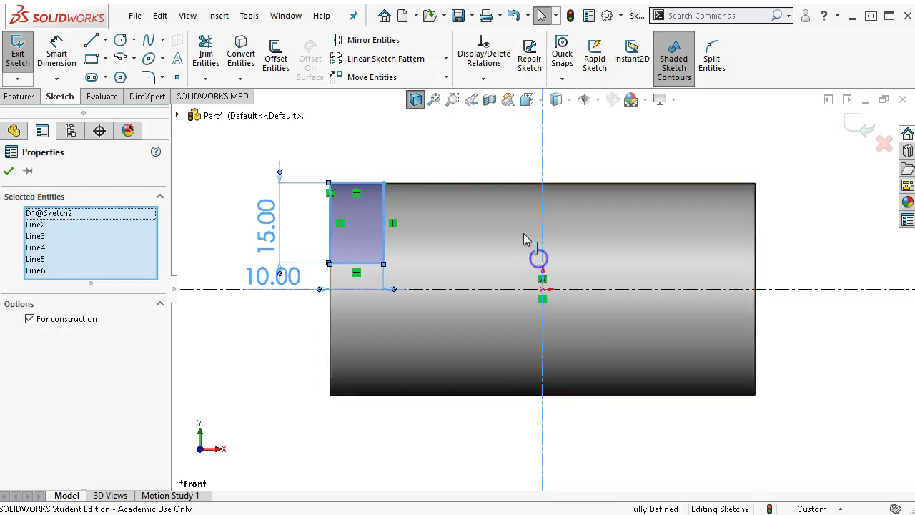
click(336, 41)
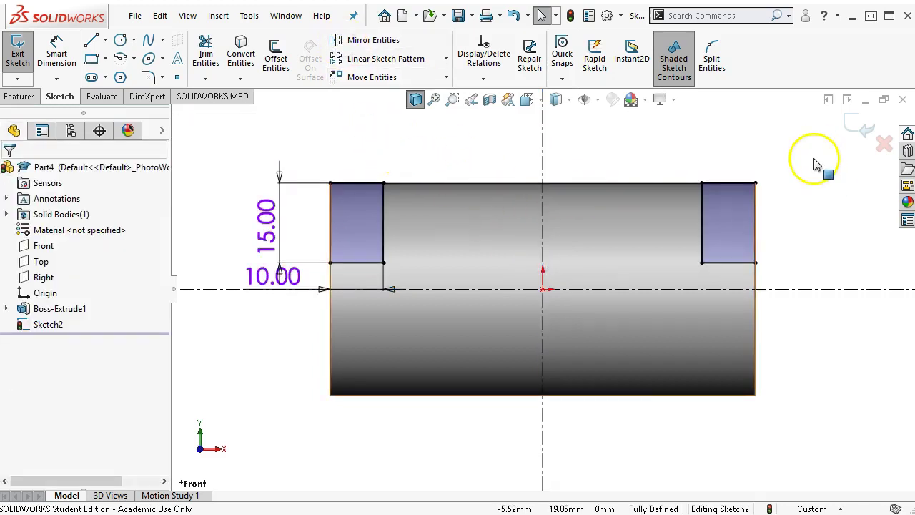
- Mirror both upper corner rectangles about the horizontal centerline onto the cylinder's lower edge
drag(815, 155, 657, 238)
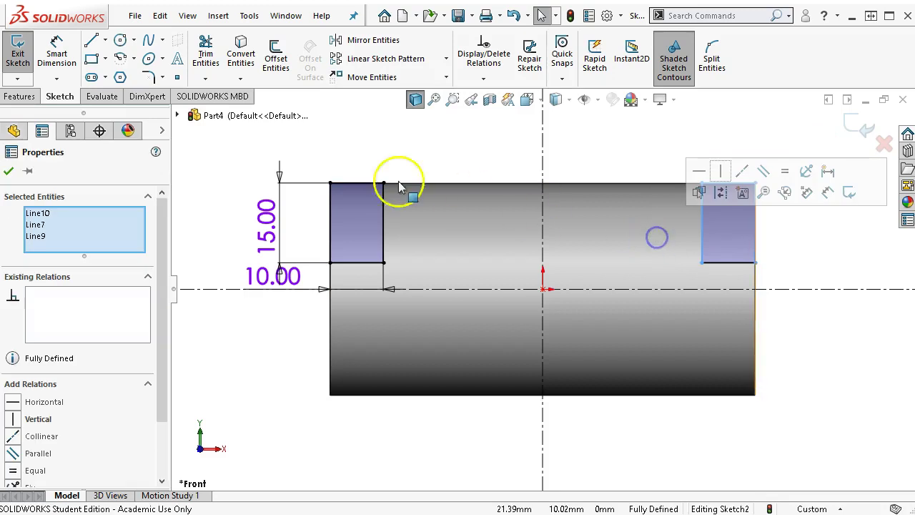
click(307, 149)
mouse_move(316, 155)
mouse_down()
mouse_move(348, 221)
mouse_move(819, 276)
mouse_up()
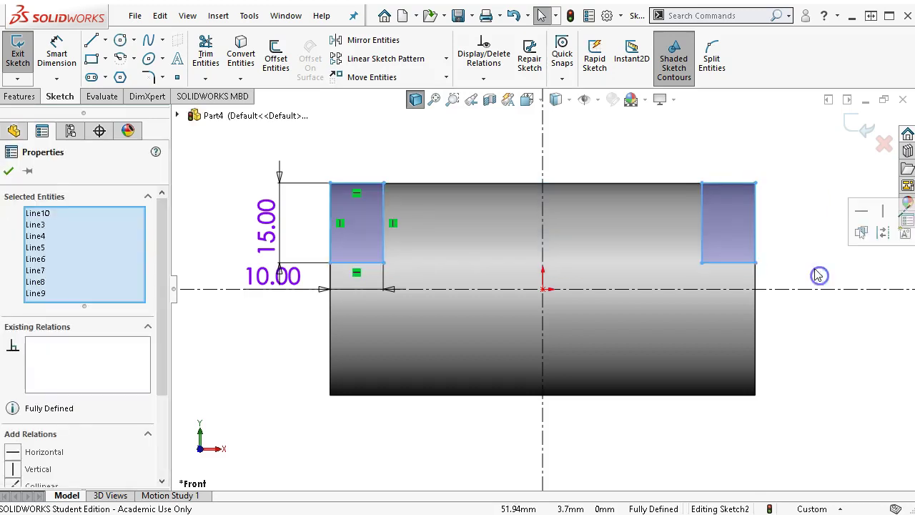
ctrl+click(594, 289)
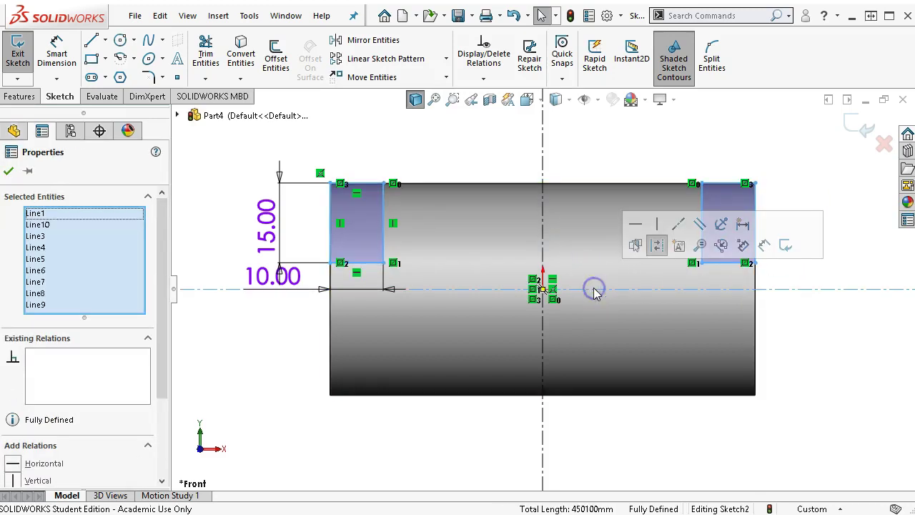
click(383, 45)
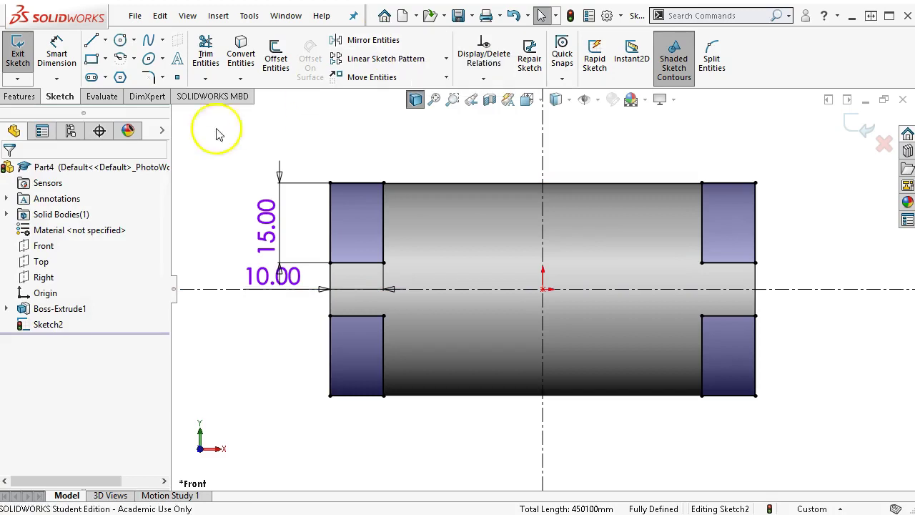
- Cut-extrude the four corner rectangles Through All in both directions to notch the cylinder's ends
click(27, 97)
click(215, 60)
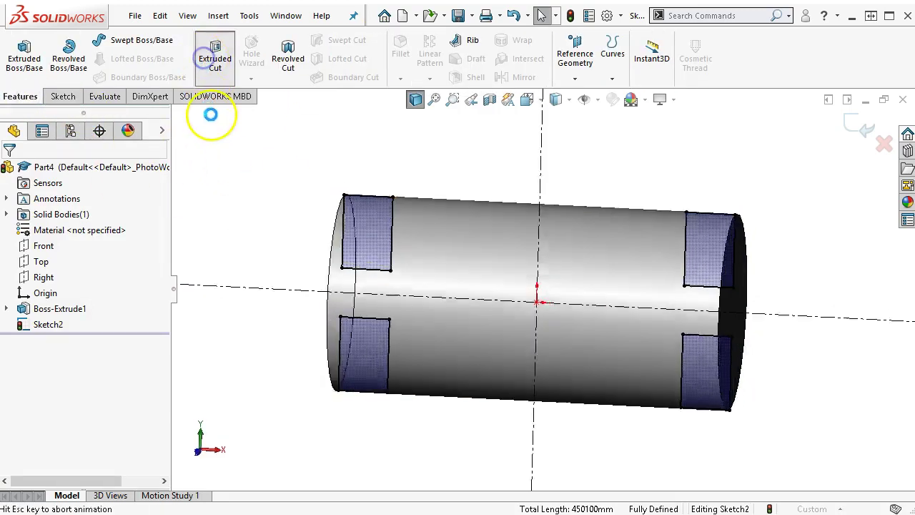
click(57, 258)
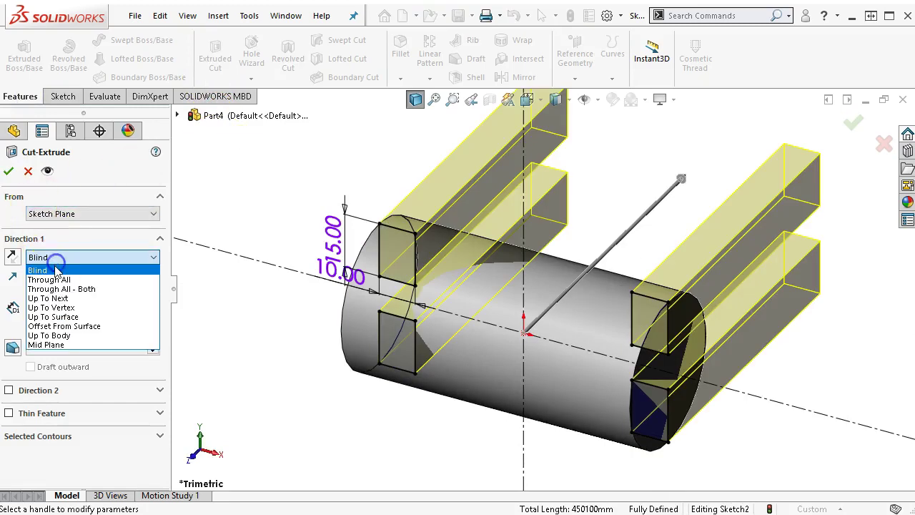
click(57, 280)
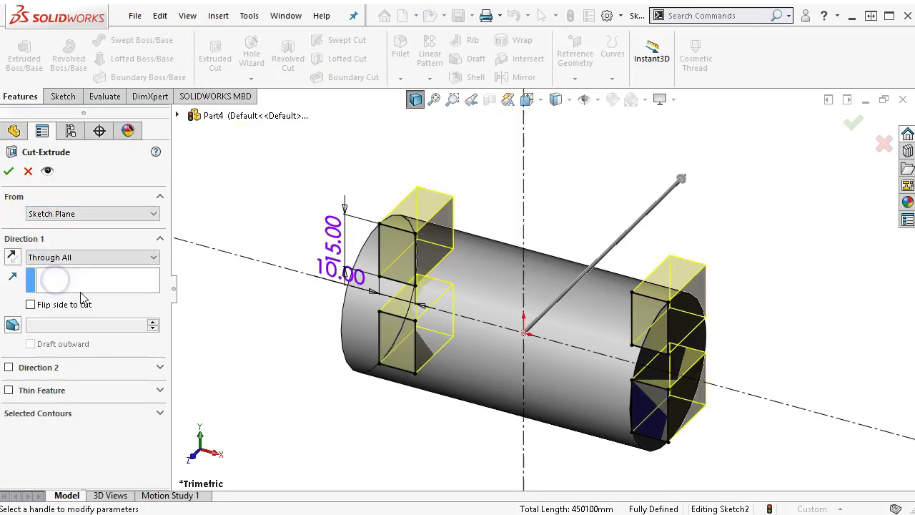
click(9, 368)
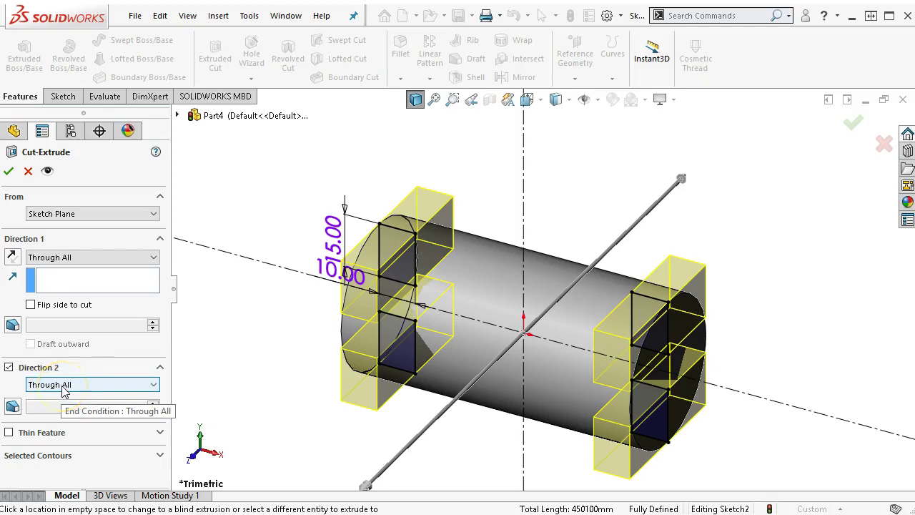
click(9, 173)
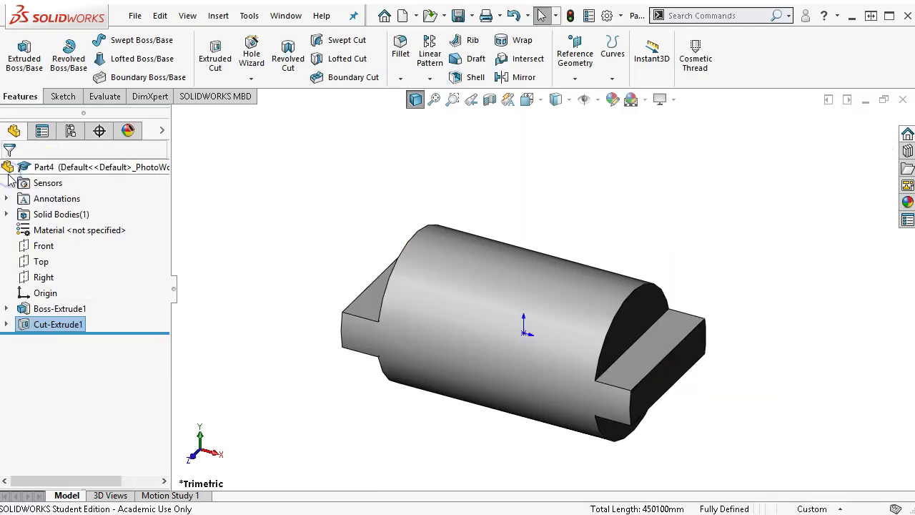
- Sketch a corner rectangle about 45.5 mm wide and 11.7 mm high on the Front plane, down from the cylinder's upper edge
click(53, 247)
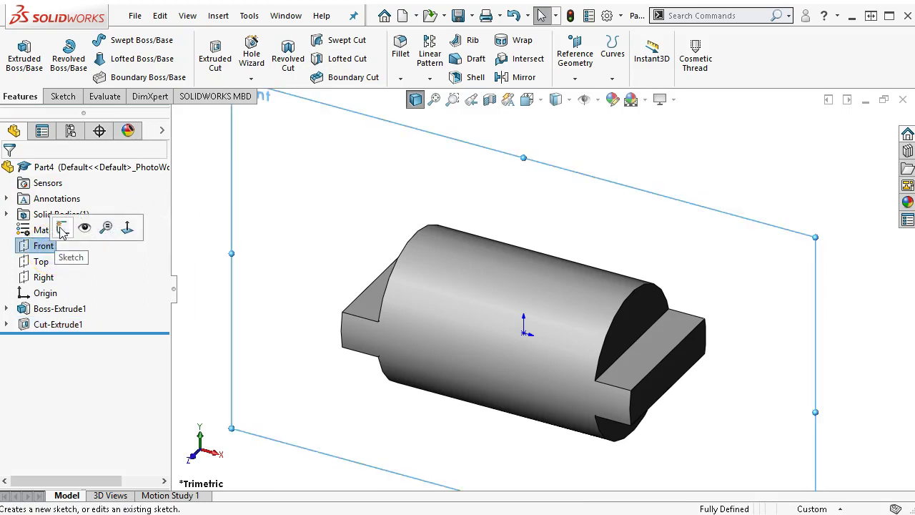
click(61, 229)
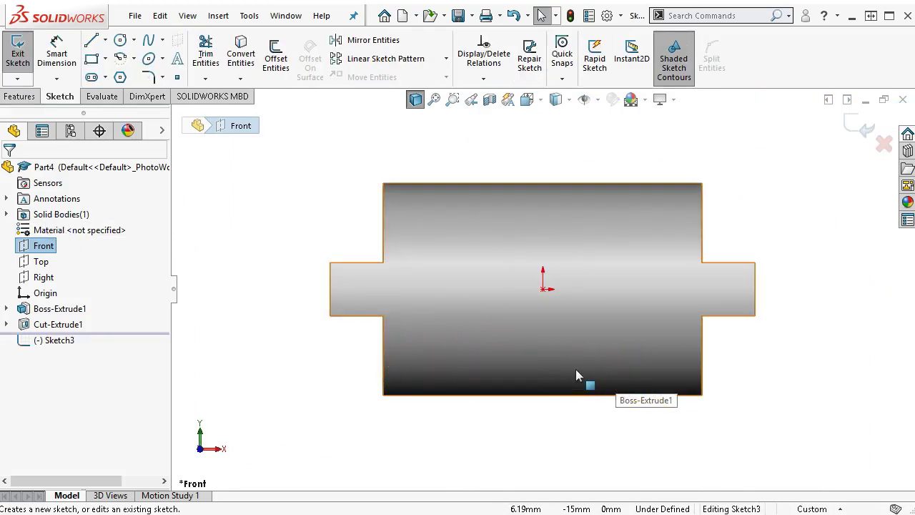
click(568, 369)
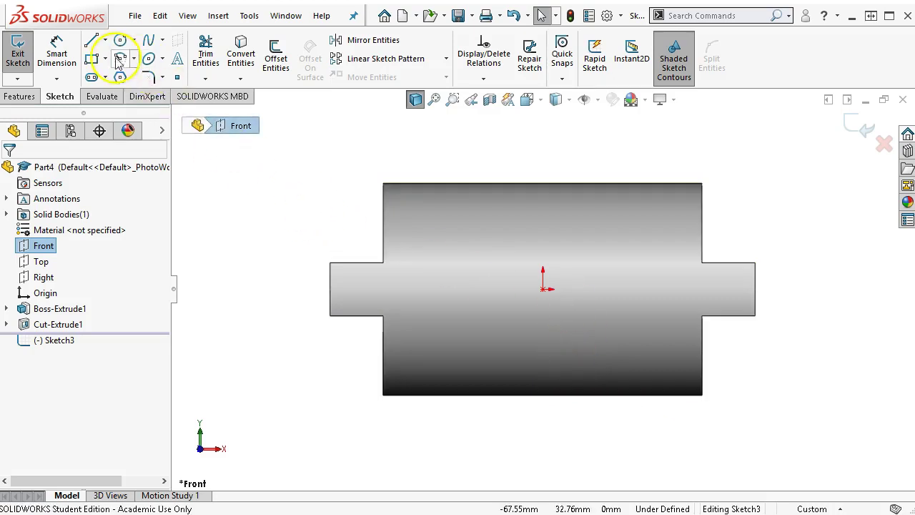
click(91, 58)
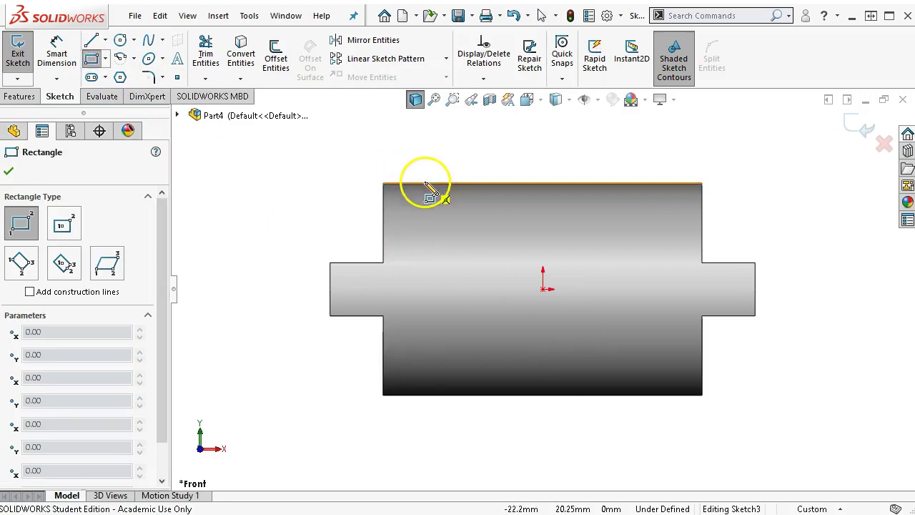
mouse_move(426, 184)
mouse_down()
mouse_move(535, 225)
mouse_move(666, 245)
mouse_up()
right_click(675, 139)
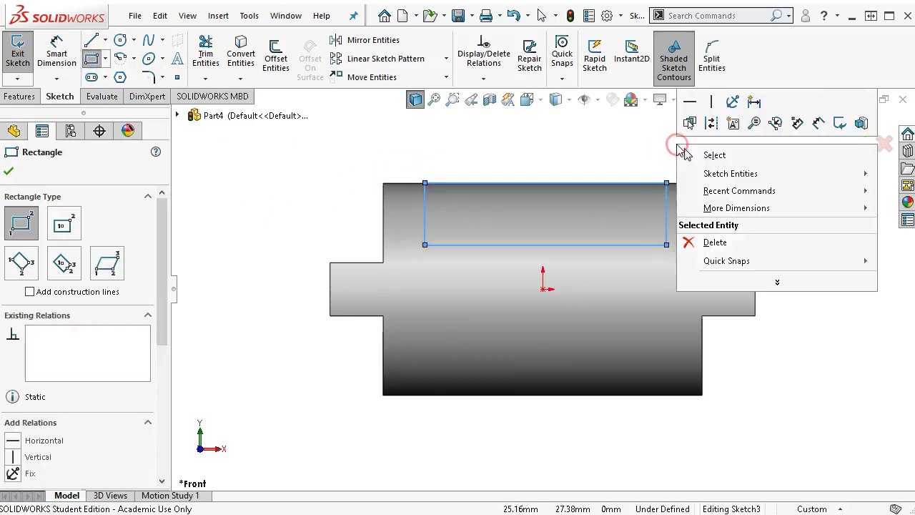
click(723, 152)
- Add a Midpoint relation between the midpoint of the rectangle's upper line and the cylinder's upper silhouette edge
right_click(625, 184)
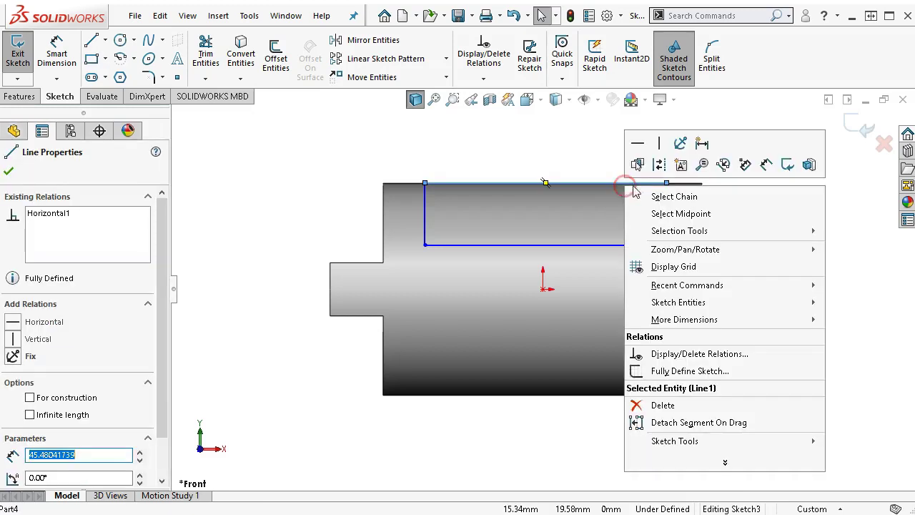
click(666, 213)
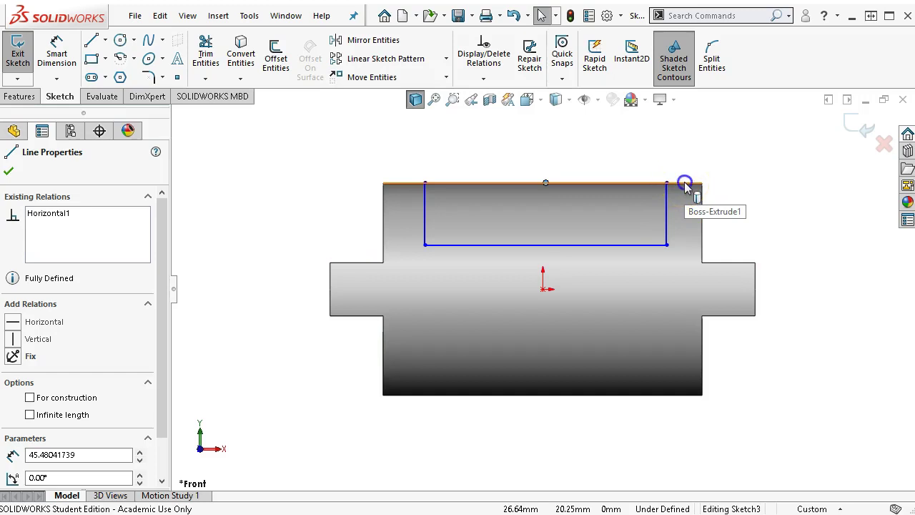
ctrl+click(685, 185)
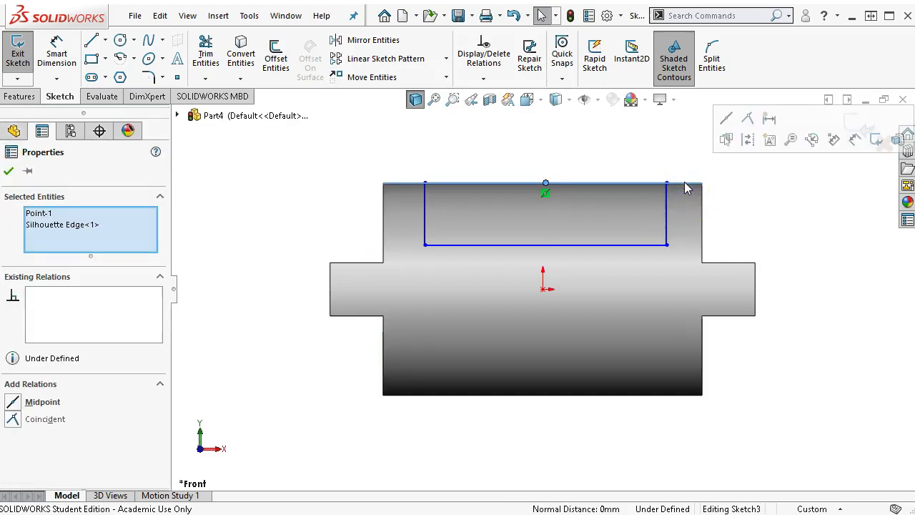
click(726, 119)
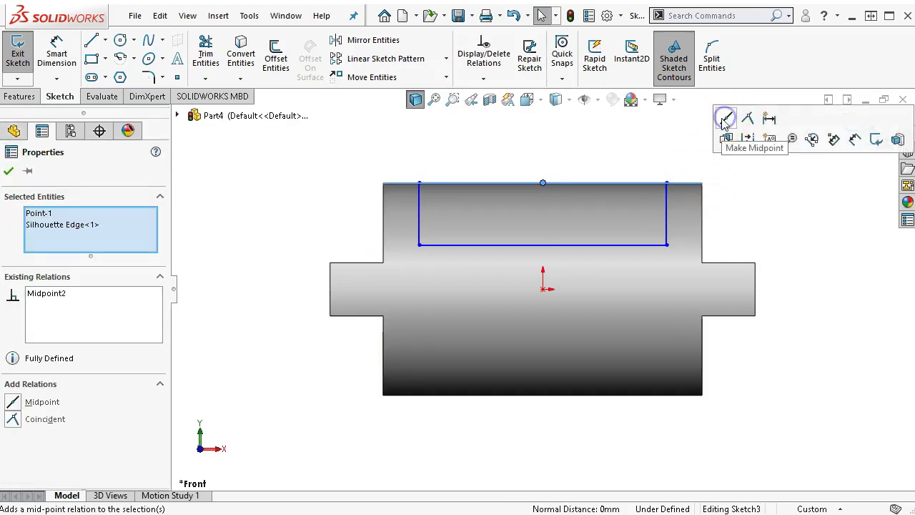
- Dimension the rectangle's left side 20 mm from the cylinder's left shoulder
right_click(609, 164)
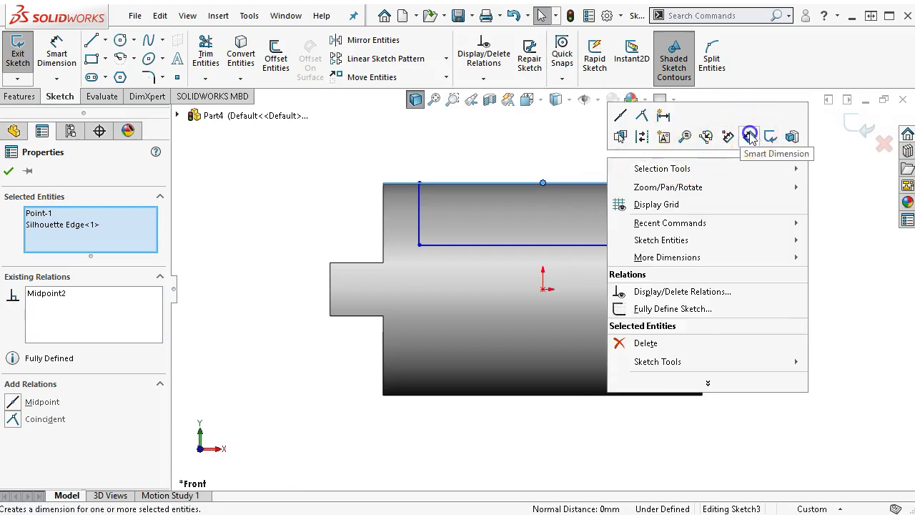
click(750, 134)
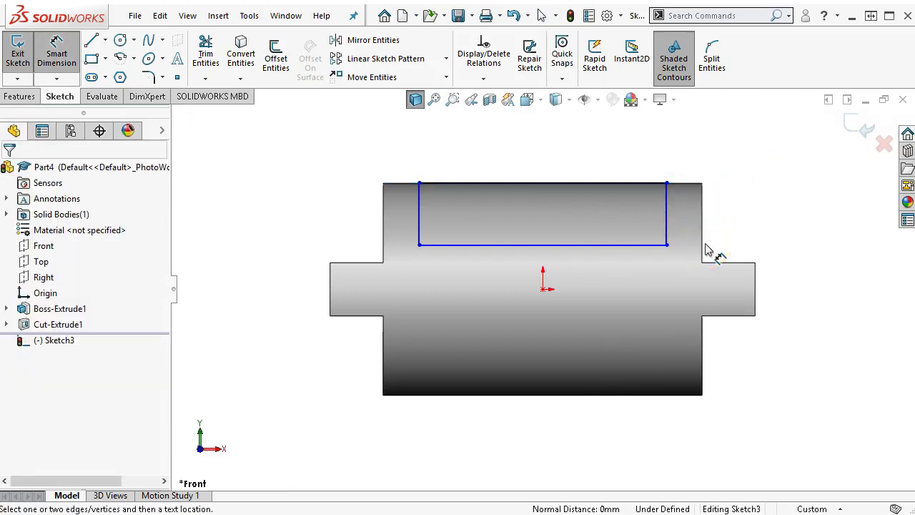
click(385, 215)
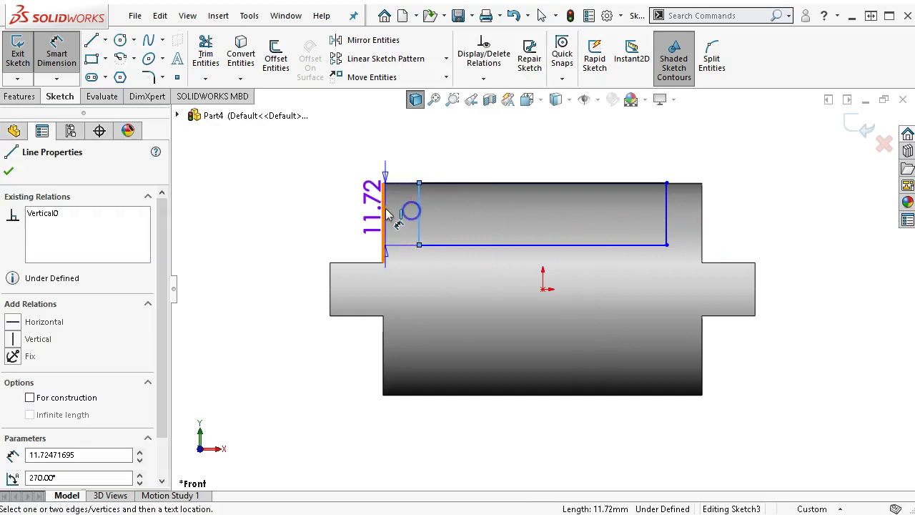
click(388, 206)
click(398, 132)
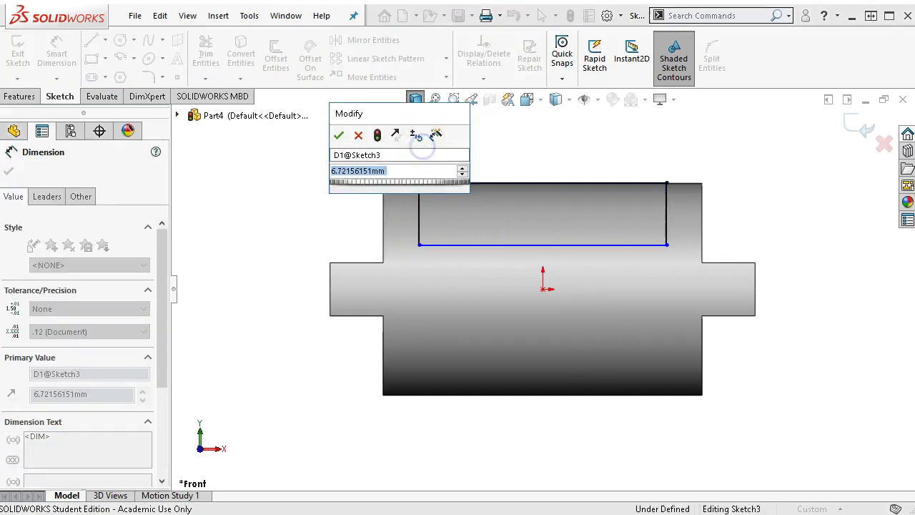
text(20)
key(Return)
- Dimension the upper rectangle's height to 10 mm
mouse_move(527, 206)
mouse_down()
mouse_move(545, 214)
mouse_move(560, 243)
mouse_up()
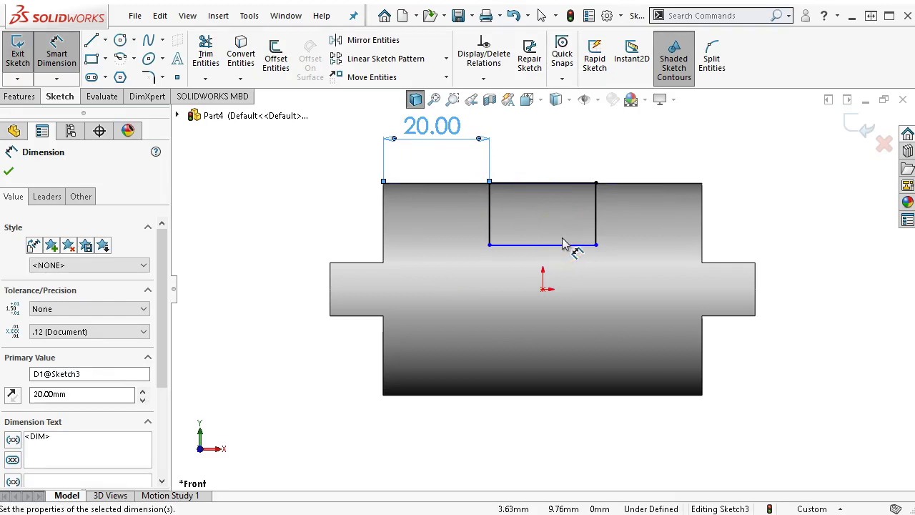
click(596, 212)
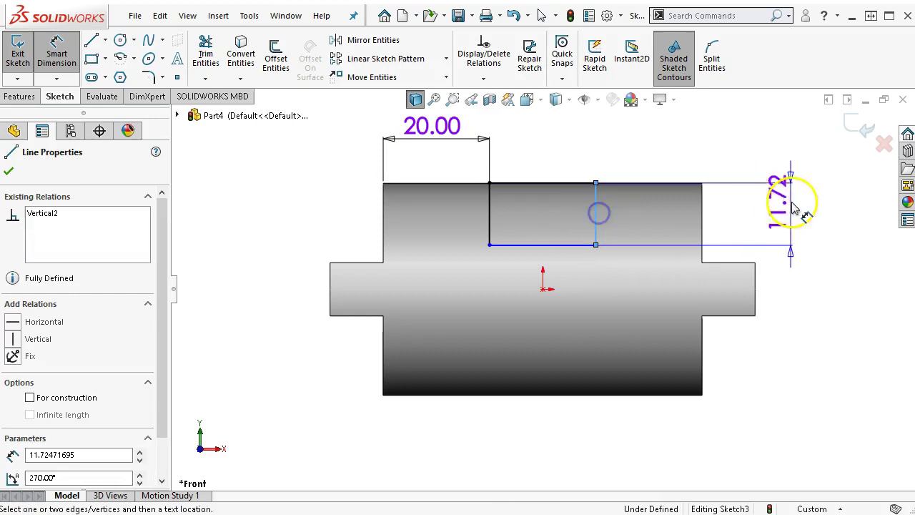
click(787, 153)
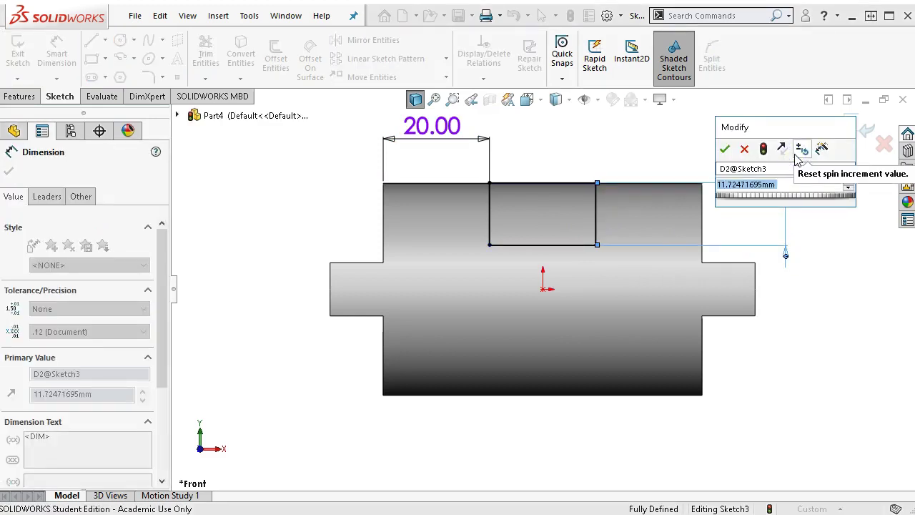
text(10)
key(Return)
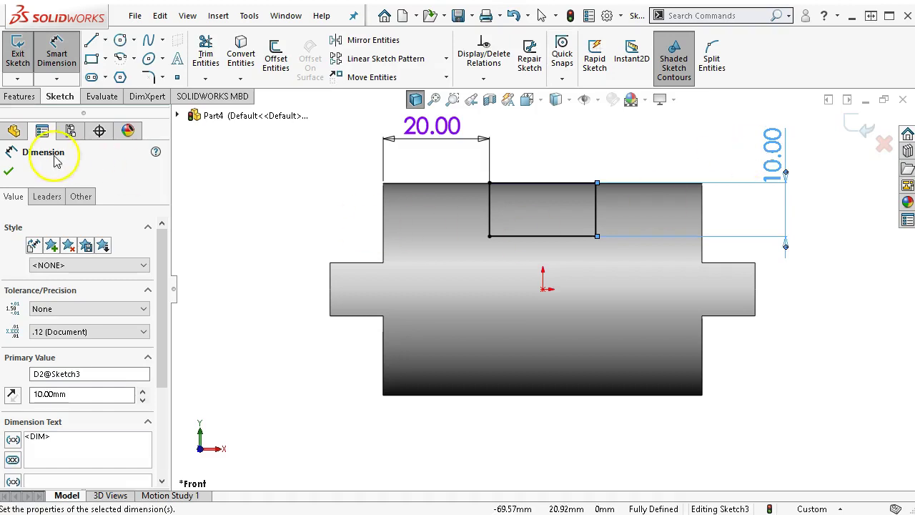
- Draw a corner rectangle about 9 mm high up from the cylinder's lower edge, ending about 8.5 mm from the right shoulder
click(92, 58)
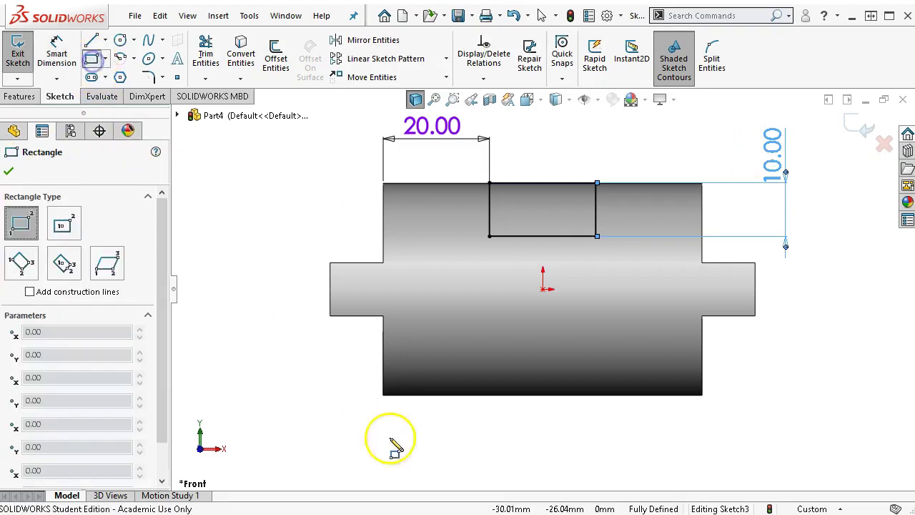
click(437, 395)
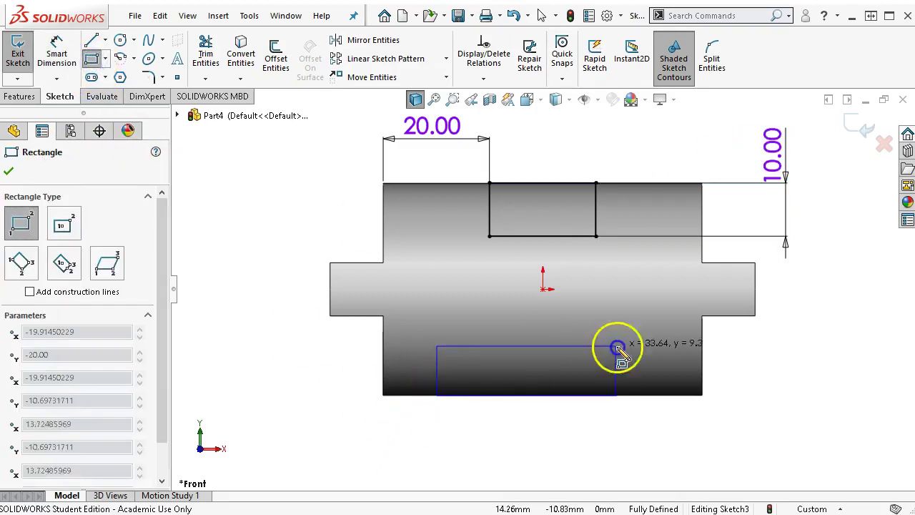
click(656, 346)
right_click(657, 347)
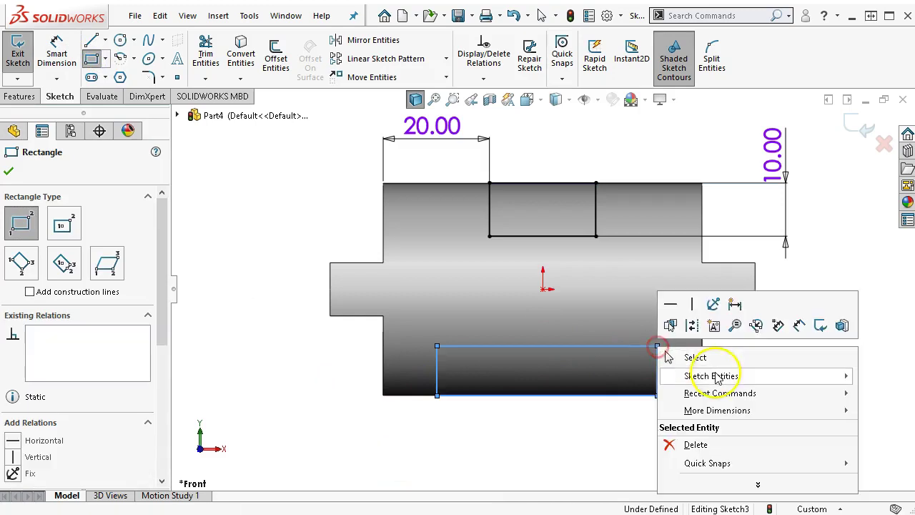
- Dimension the lower rectangle's right side 10 mm from the cylinder's right shoulder
click(796, 325)
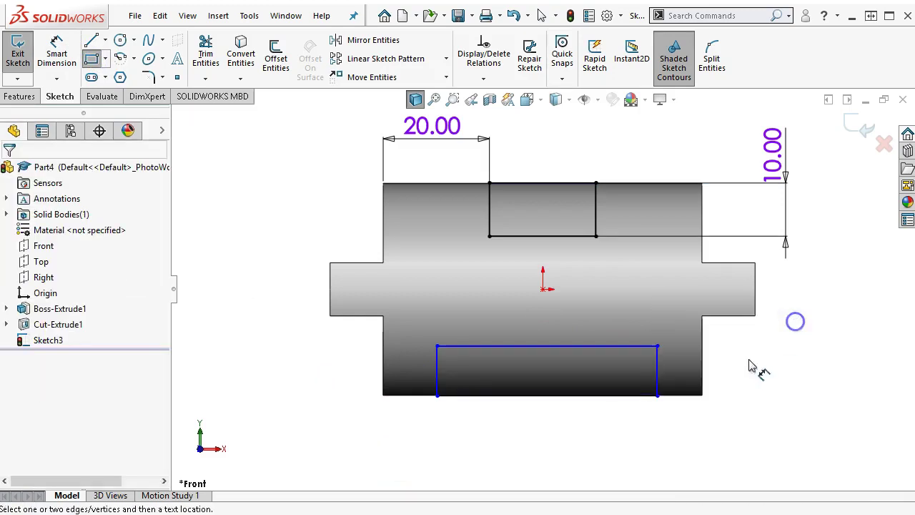
click(658, 379)
click(703, 382)
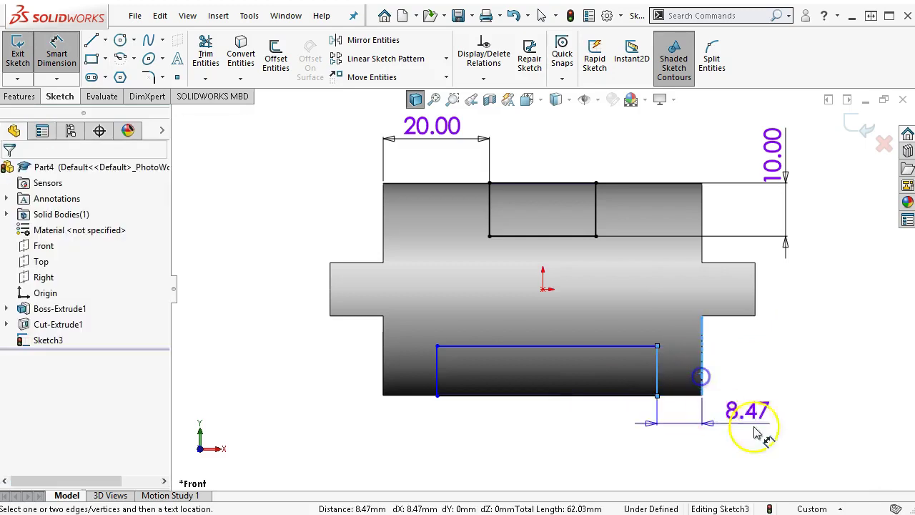
click(764, 432)
text(10)
key(Return)
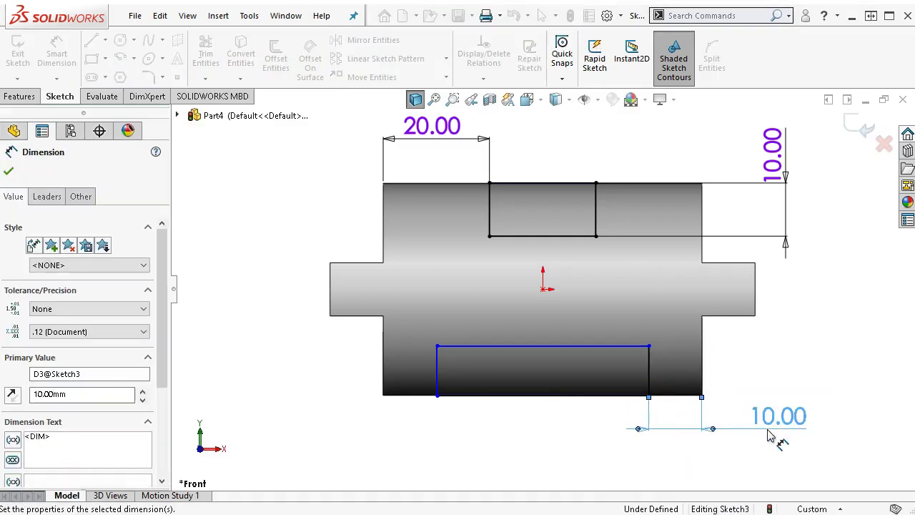
- Constrain the midpoint of the lower rectangle's bottom line to the midpoint of the cylinder's lower silhouette edge
right_click(759, 359)
click(795, 402)
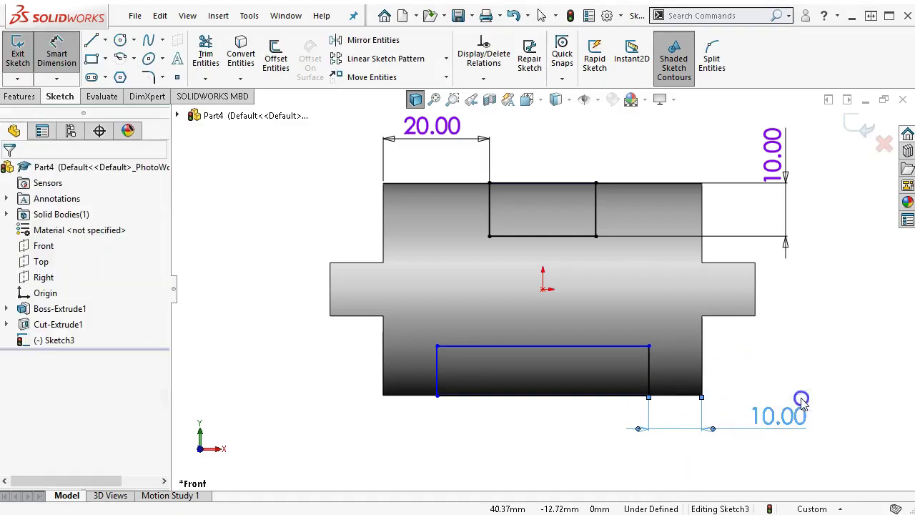
right_click(610, 395)
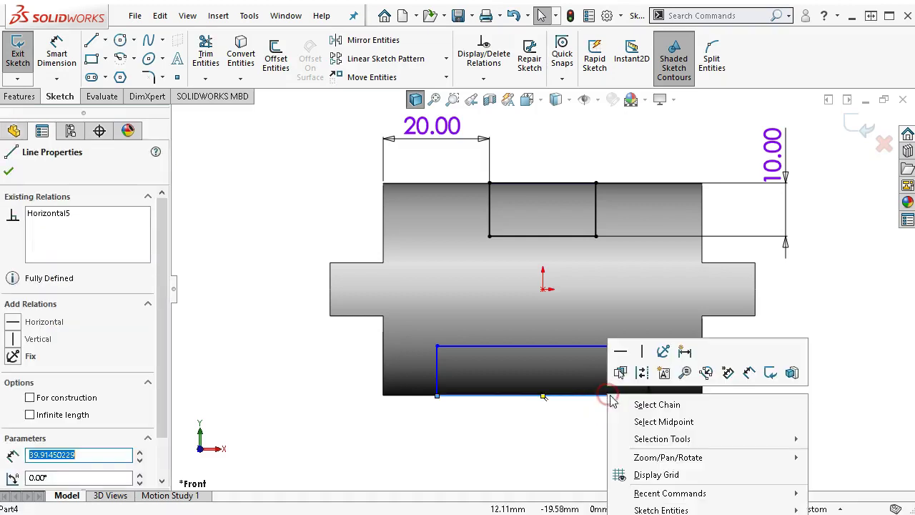
click(658, 422)
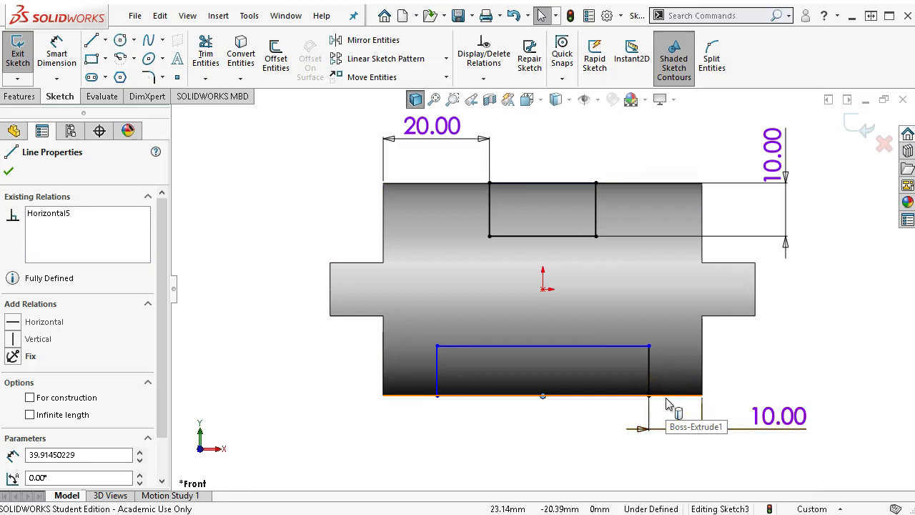
ctrl+click(667, 405)
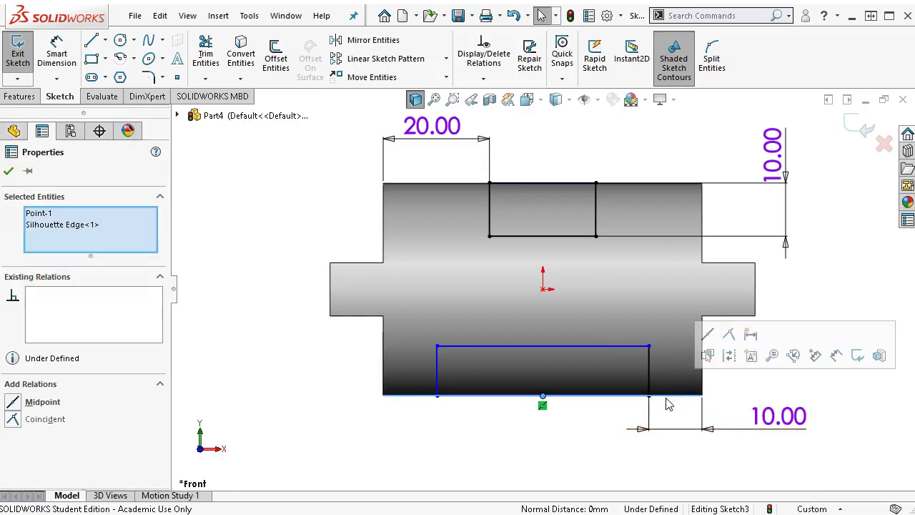
click(707, 334)
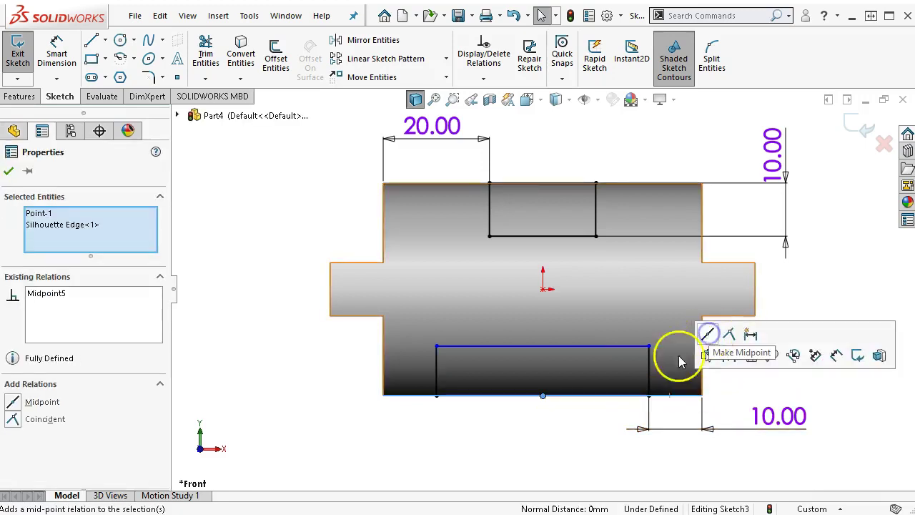
- Try dimensioning the lower rectangle's left side to 12 mm and undo that dimension
right_click(546, 423)
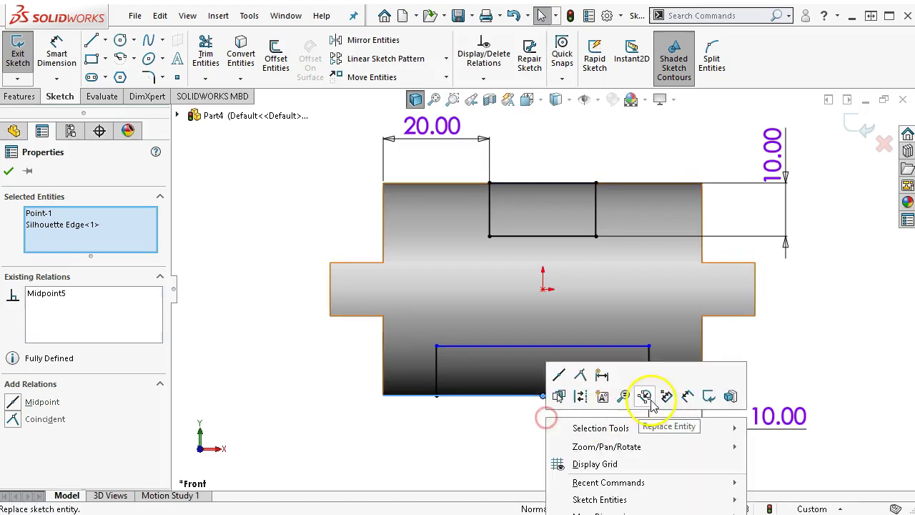
click(692, 394)
click(436, 372)
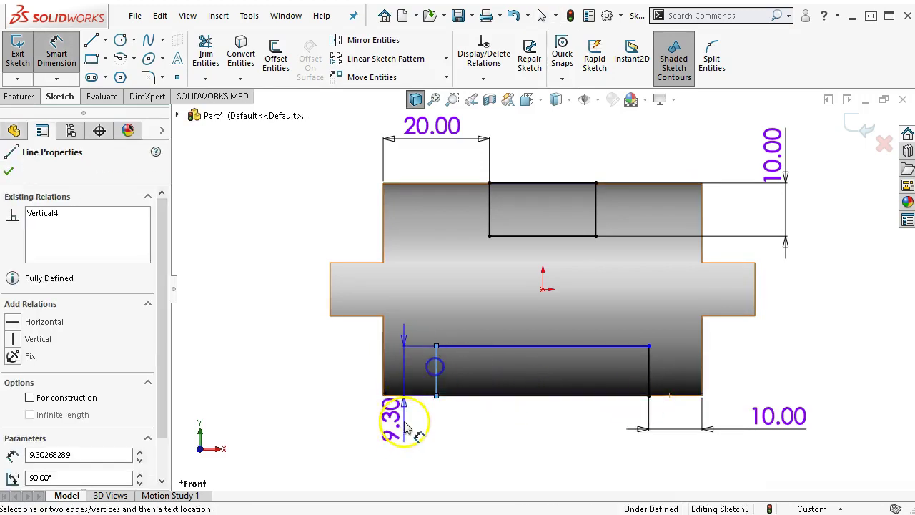
click(405, 435)
text(12)
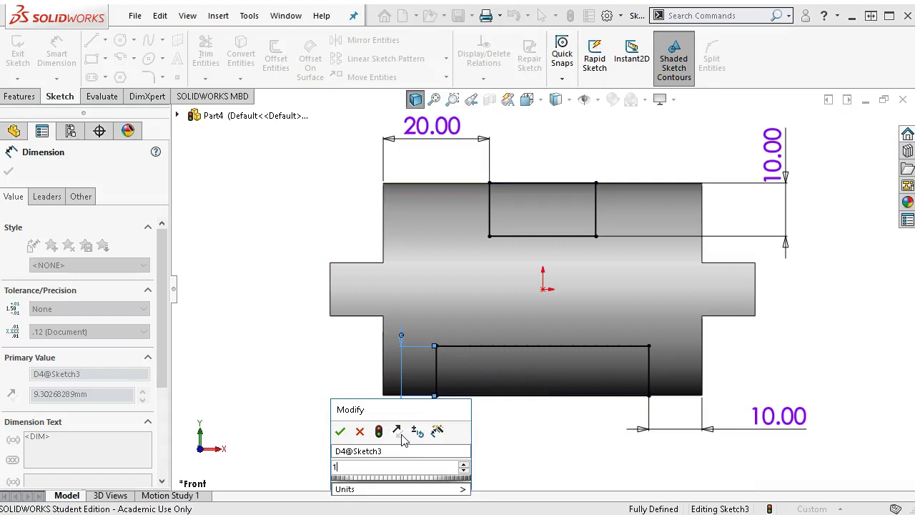
key(Return)
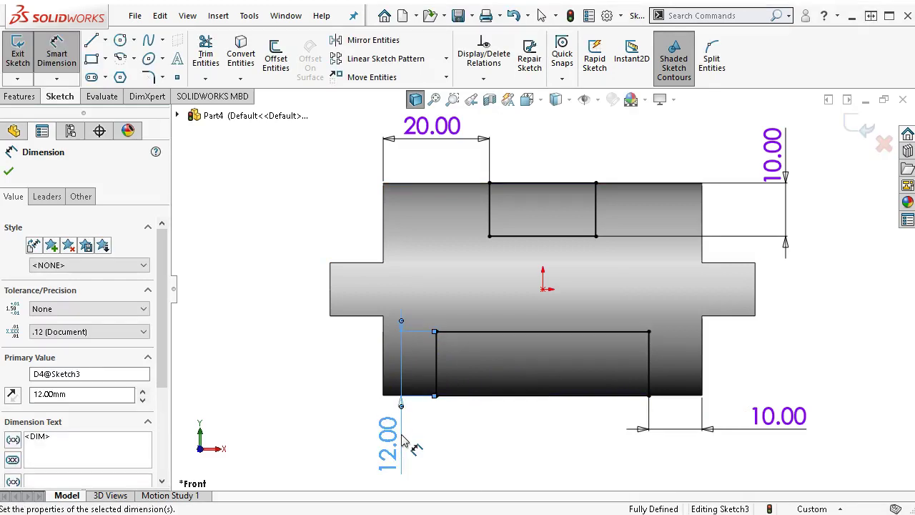
key(ctrl+z)
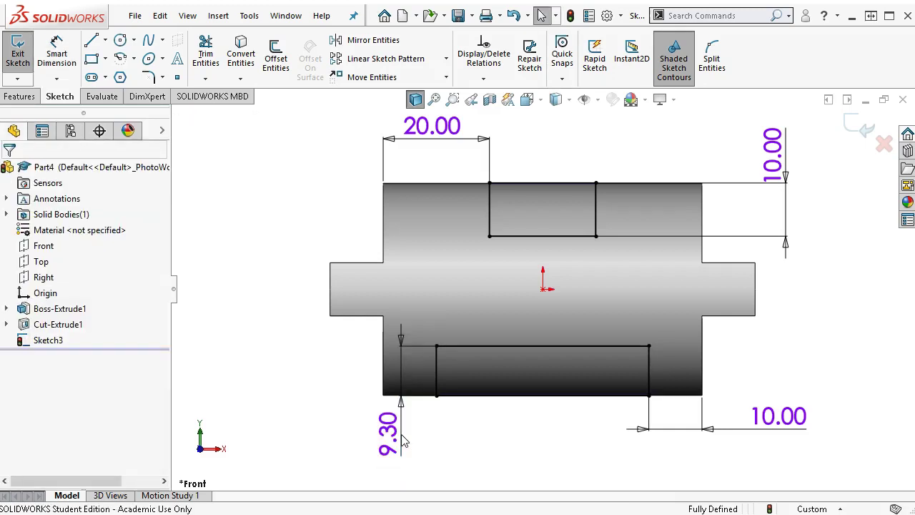
key(ctrl+z)
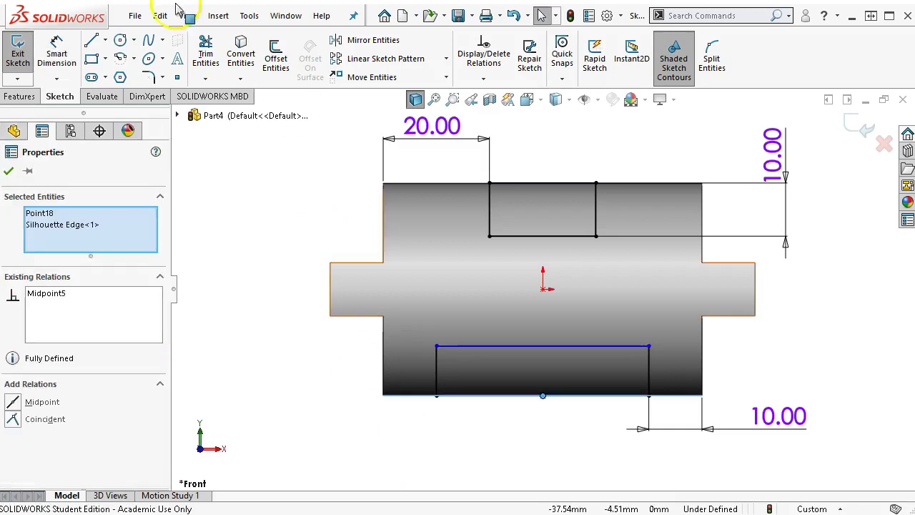
- Dimension the lower rectangle's top line 12 mm below the origin
click(57, 53)
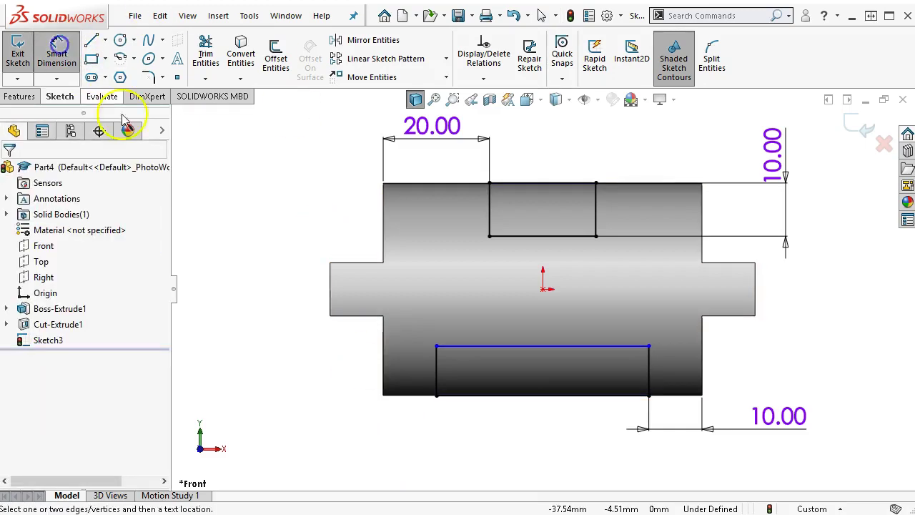
click(543, 289)
click(544, 349)
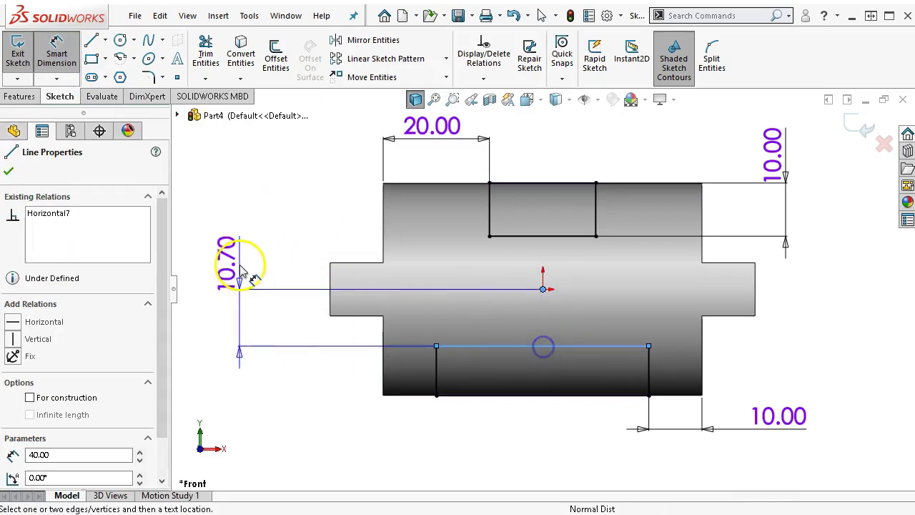
click(284, 326)
text(12)
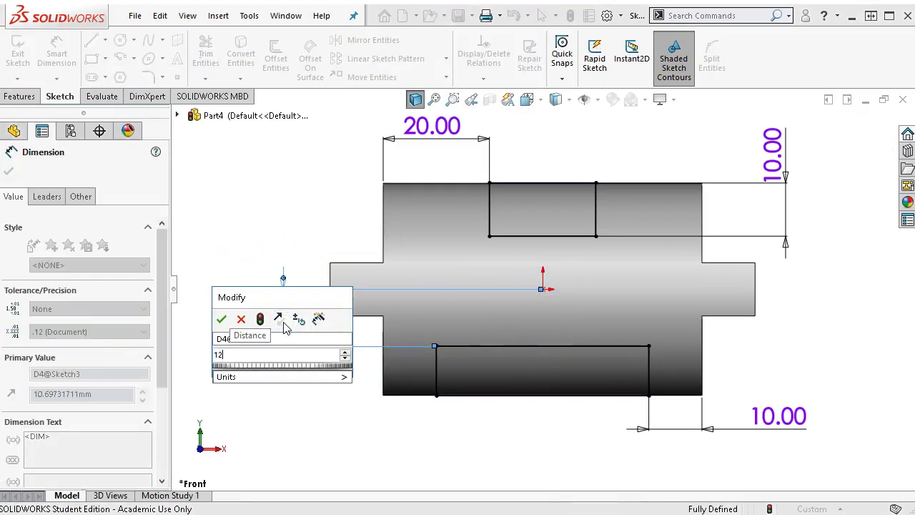
key(Return)
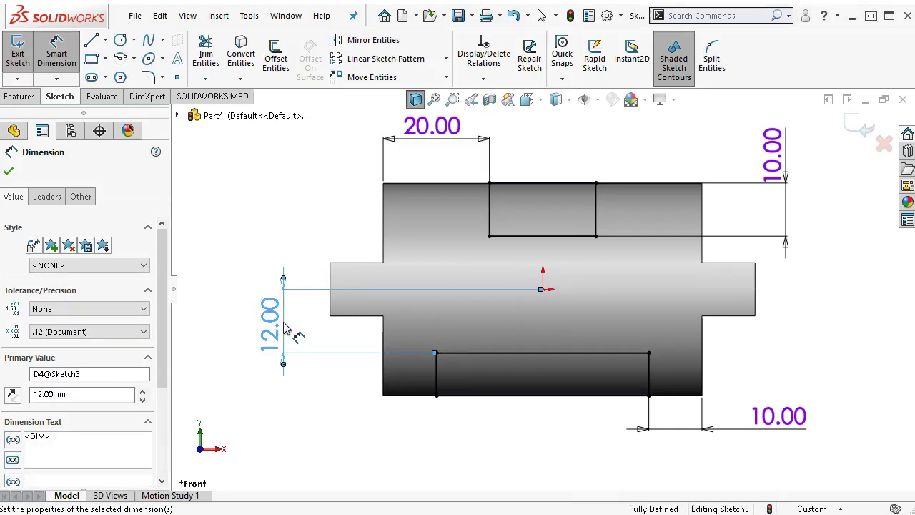
click(436, 374)
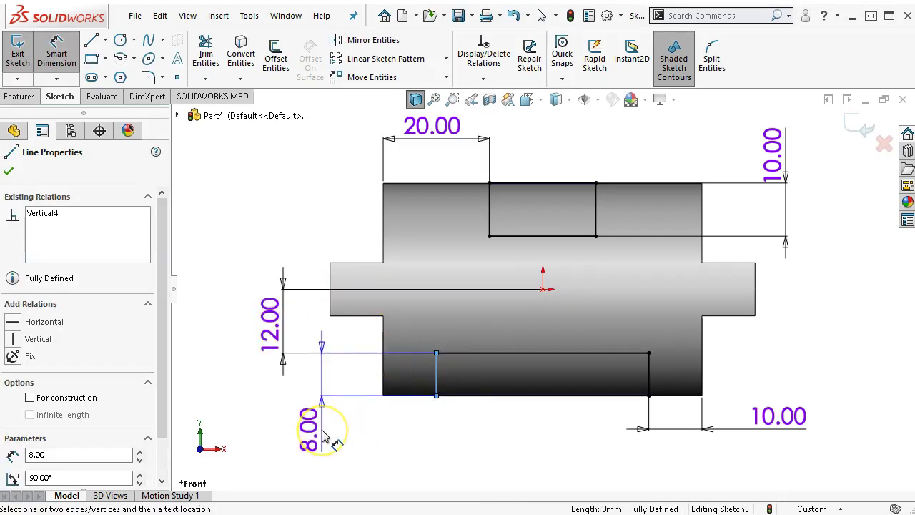
key(Escape)
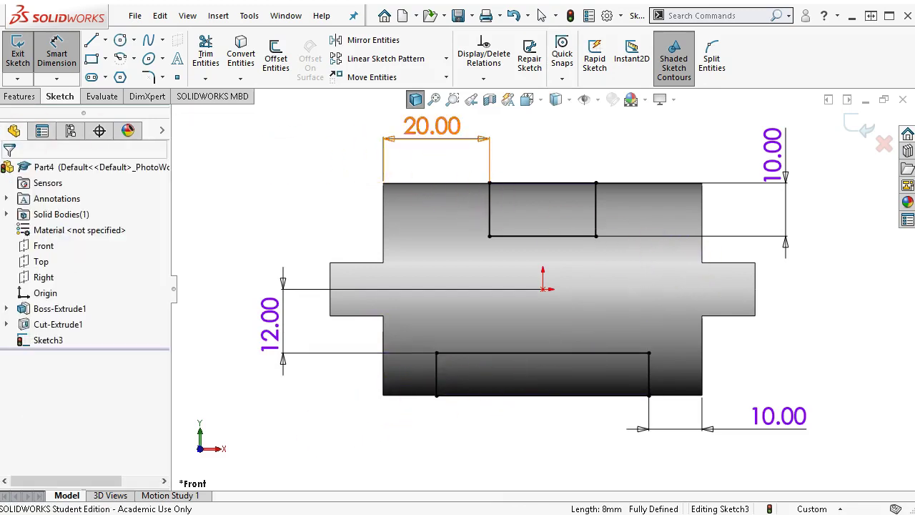
- Extrude-cut both rectangles through the cylinder with the Through All - Both end condition
click(17, 96)
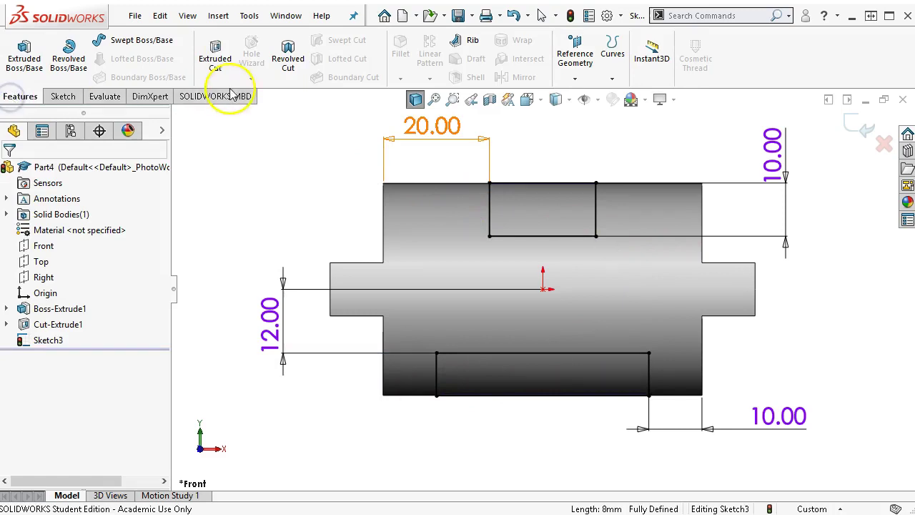
click(216, 63)
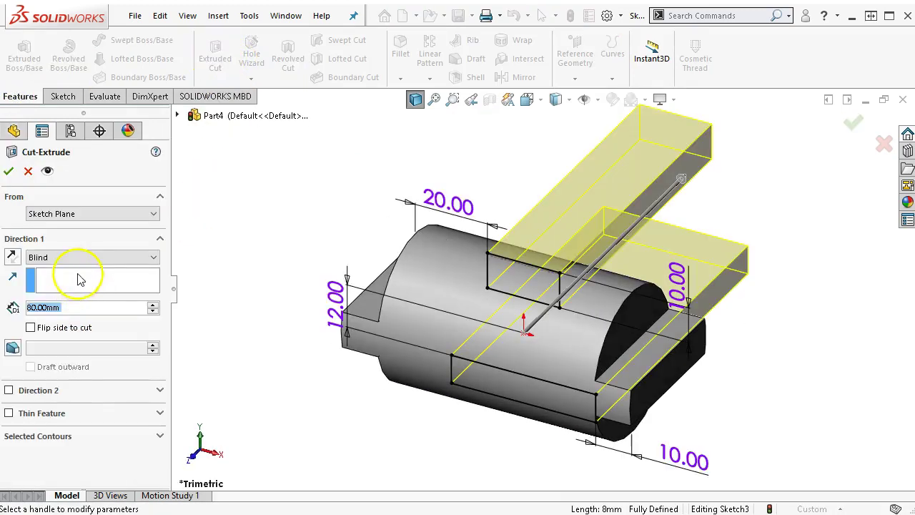
click(79, 258)
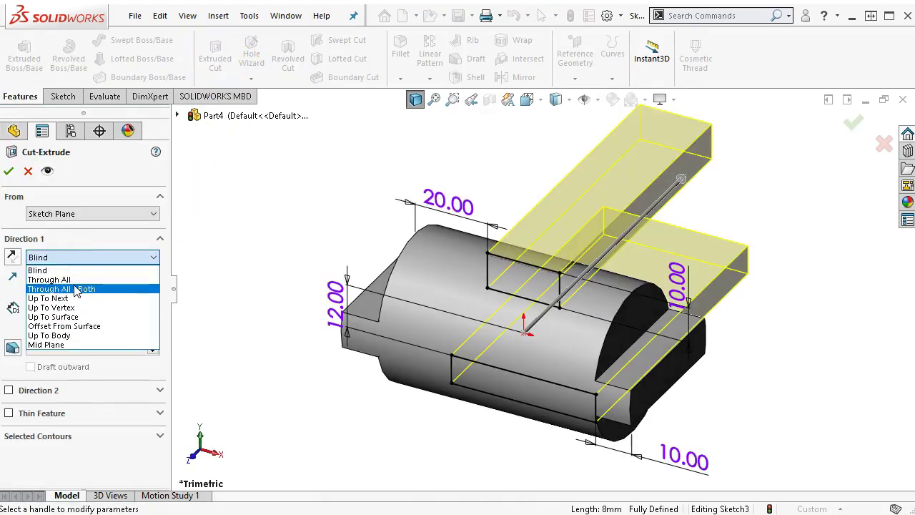
click(77, 289)
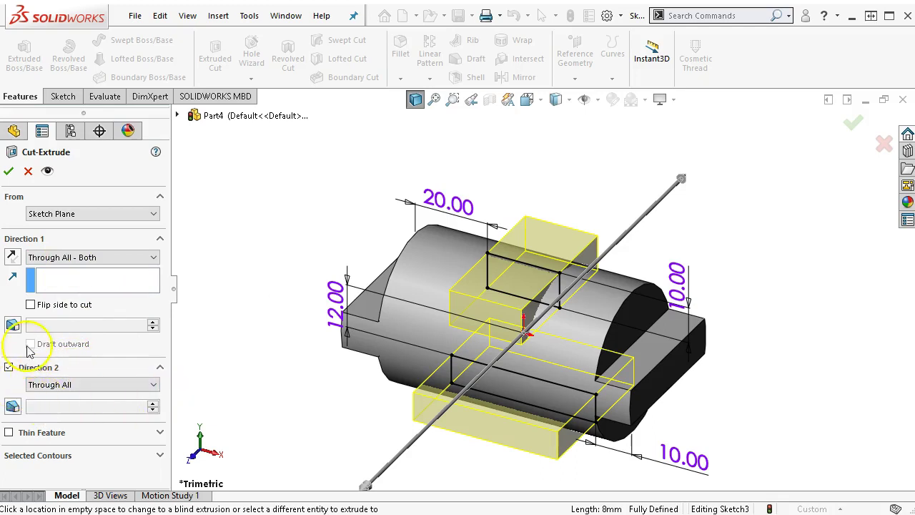
click(9, 172)
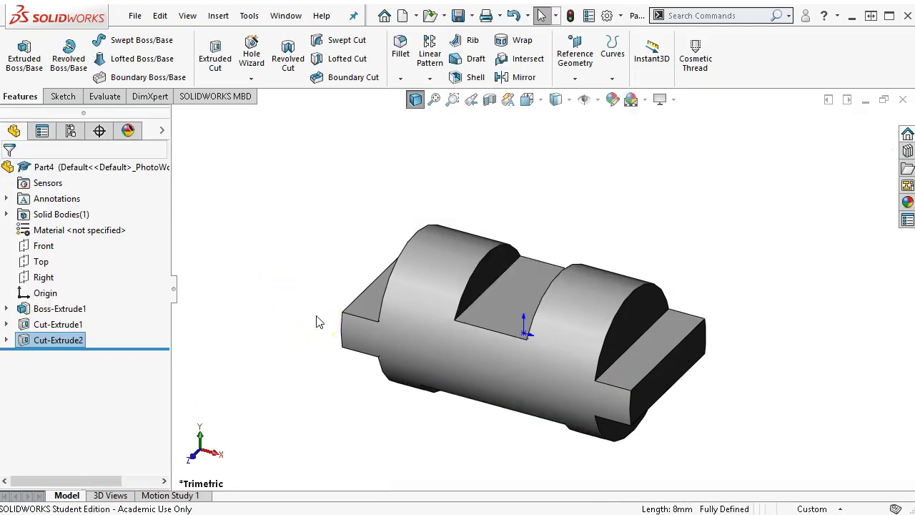
- Examine the upper slot's flat floor face and the length of its left edge
click(480, 297)
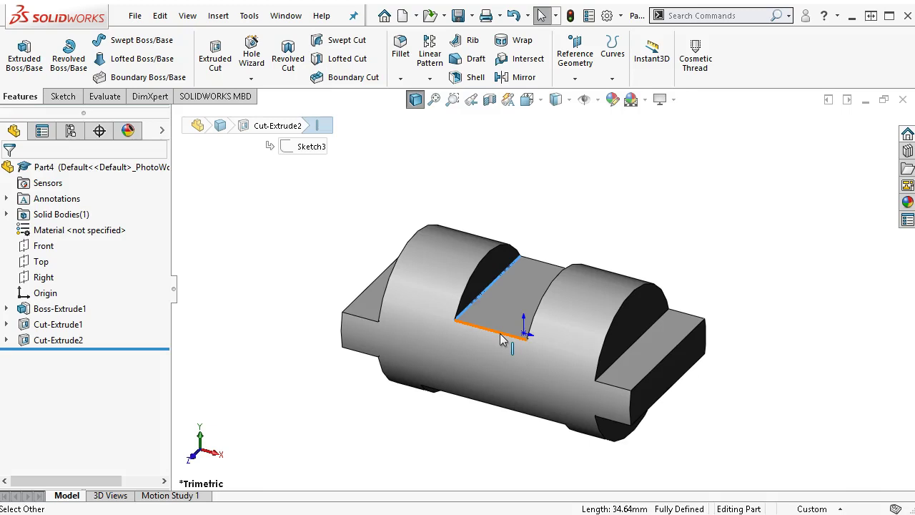
click(522, 306)
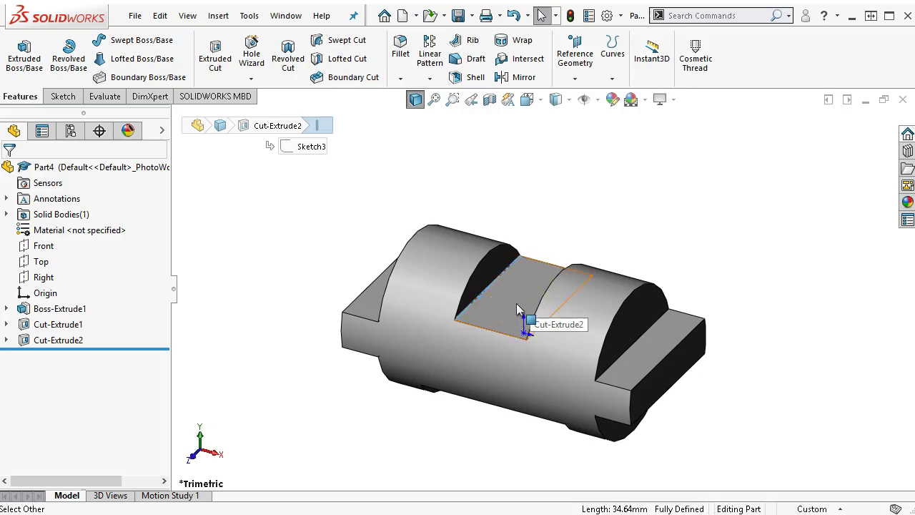
click(513, 308)
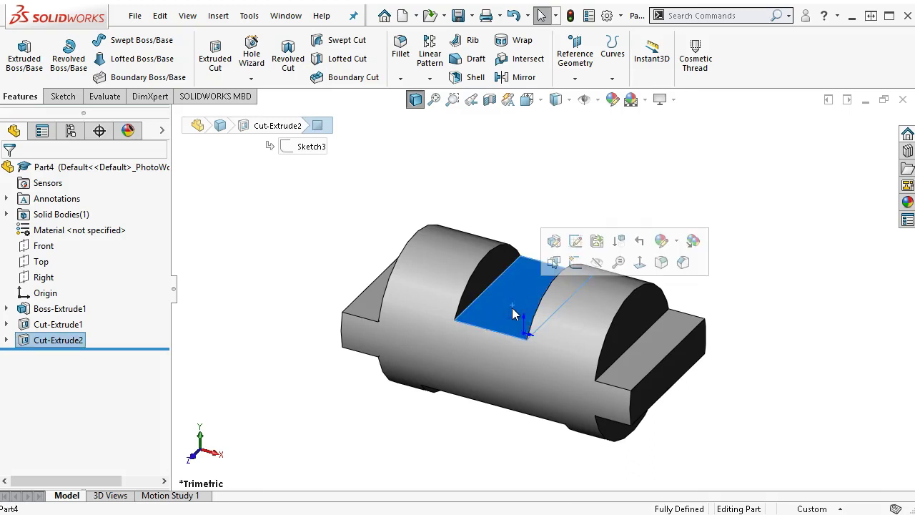
click(480, 303)
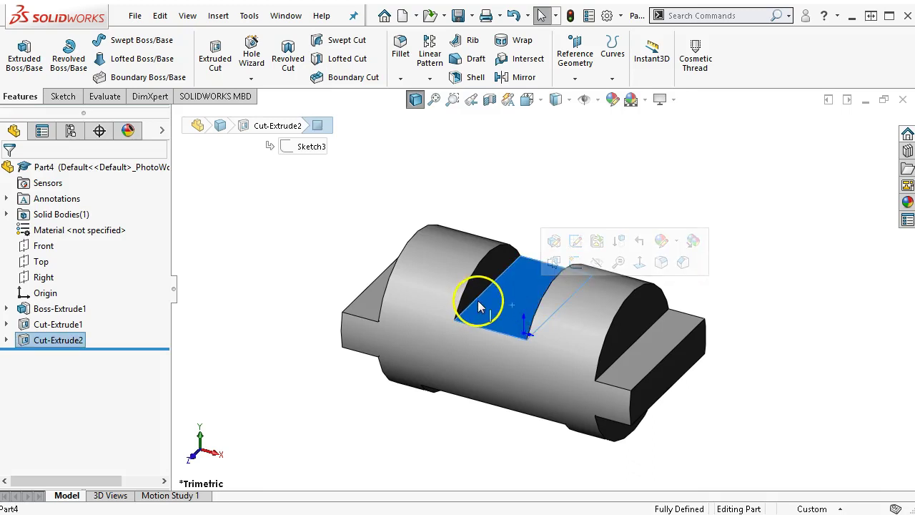
click(476, 301)
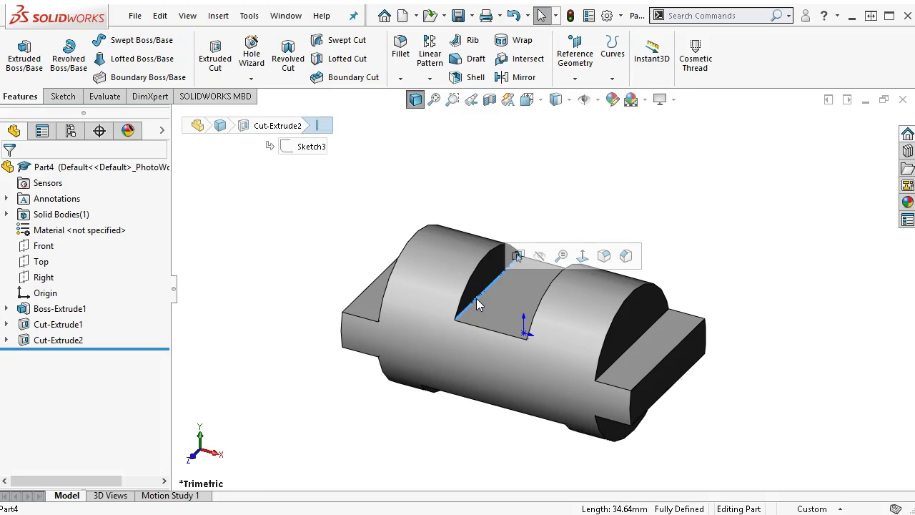
click(490, 303)
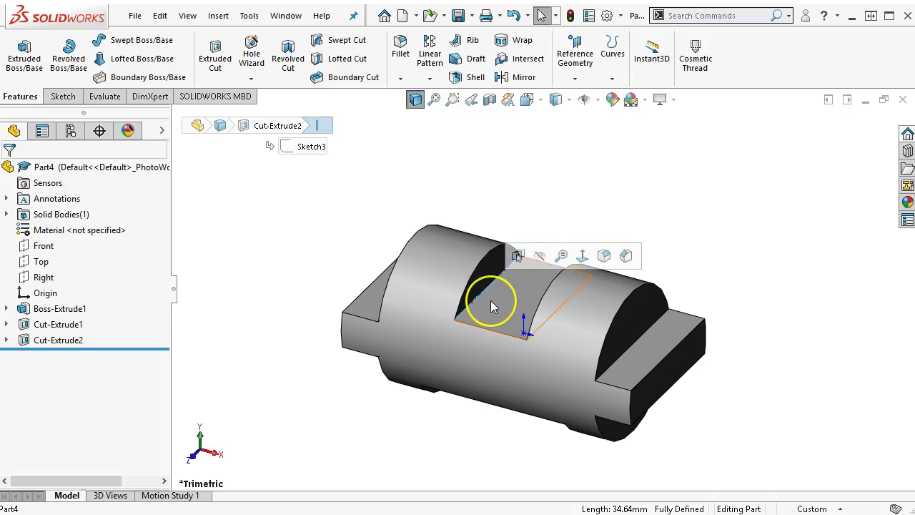
click(495, 289)
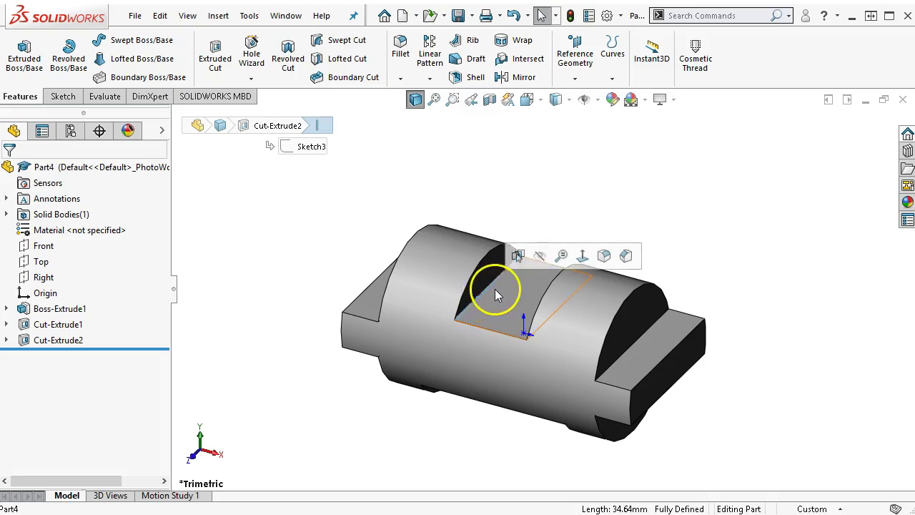
click(540, 210)
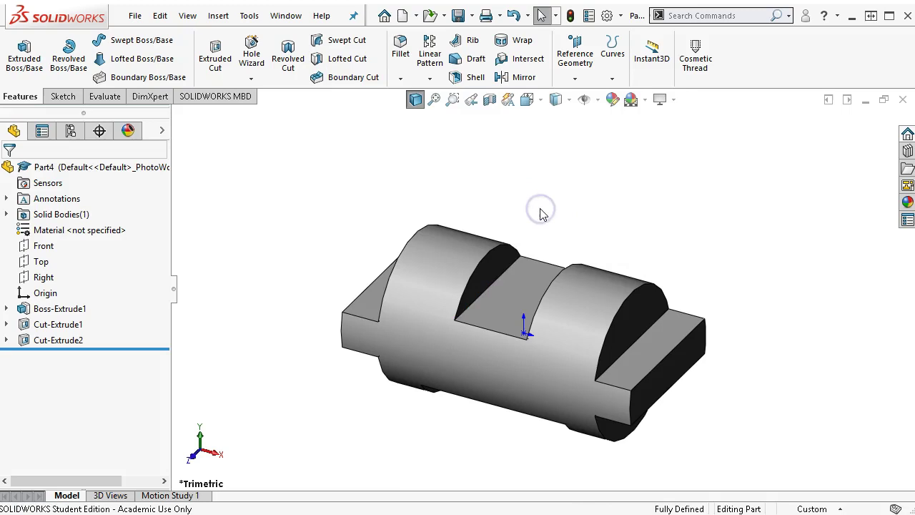
click(578, 226)
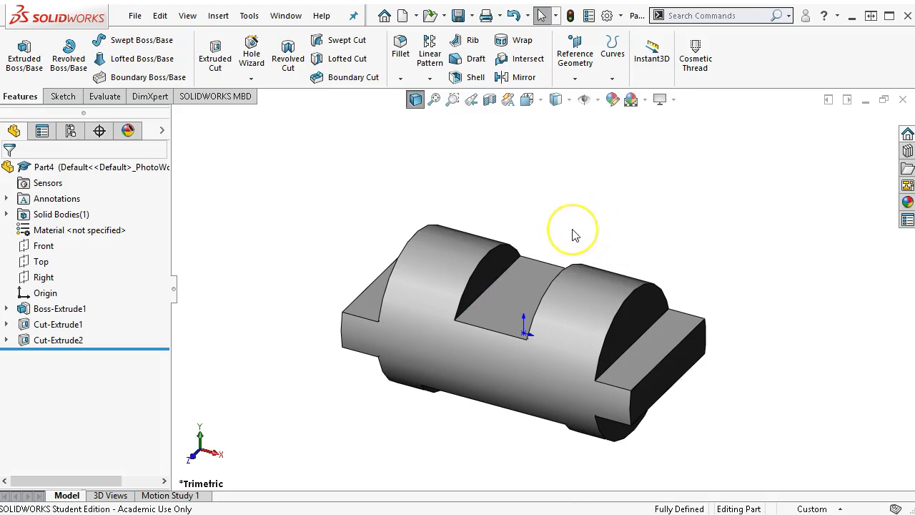
- Start a sketch on the upper slot's floor and draw a circle about 10.7 mm in diameter centred on the origin
click(497, 304)
click(538, 264)
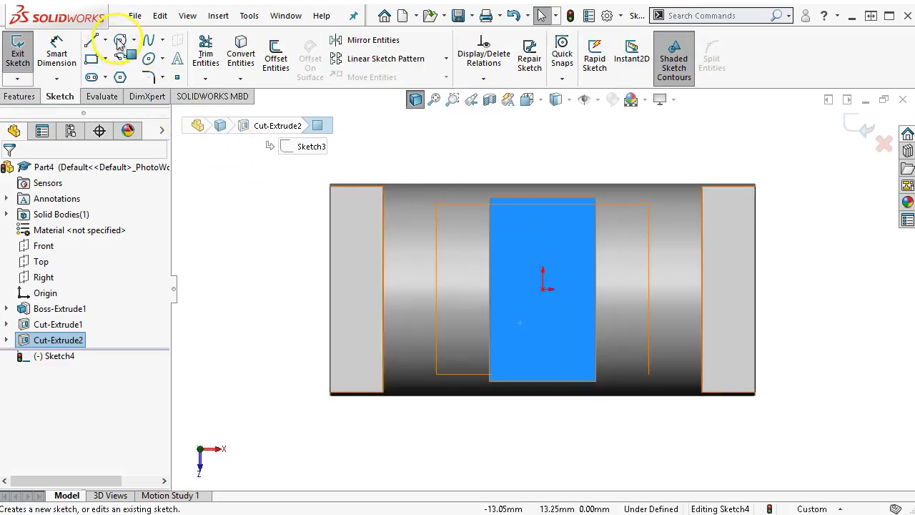
click(543, 283)
click(121, 40)
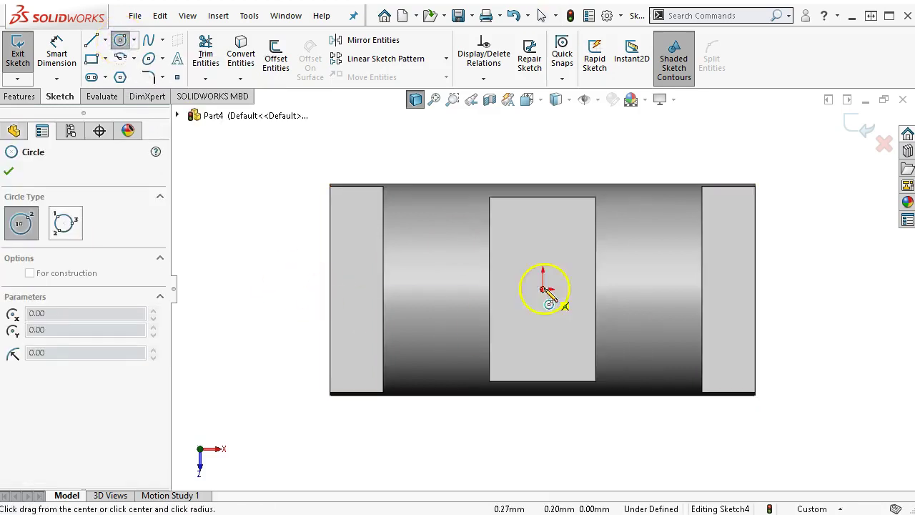
drag(542, 288, 560, 312)
- Dimension the circle on the upper slot's floor to a 10 mm diameter
right_click(563, 318)
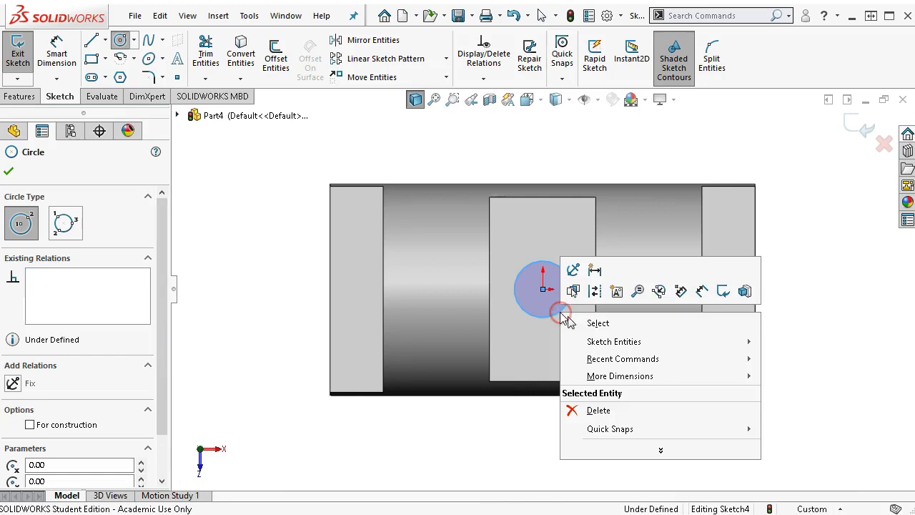
click(703, 290)
click(558, 265)
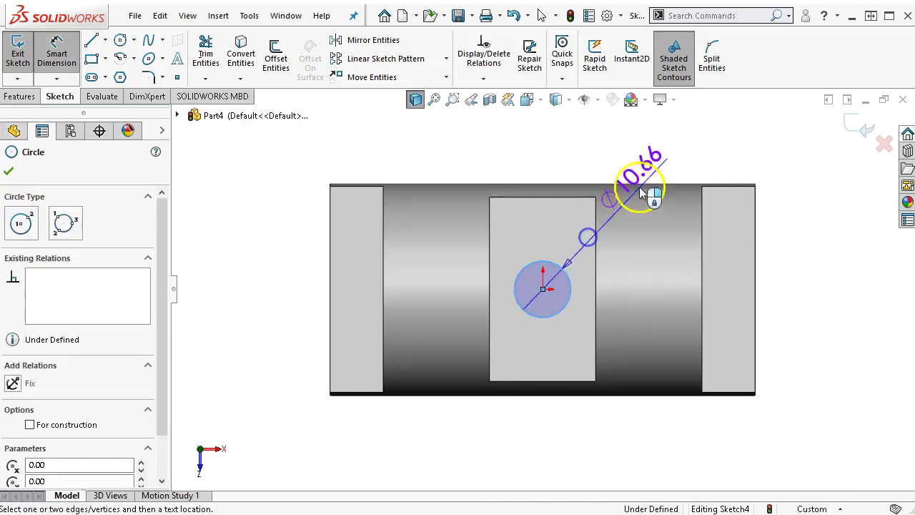
click(674, 158)
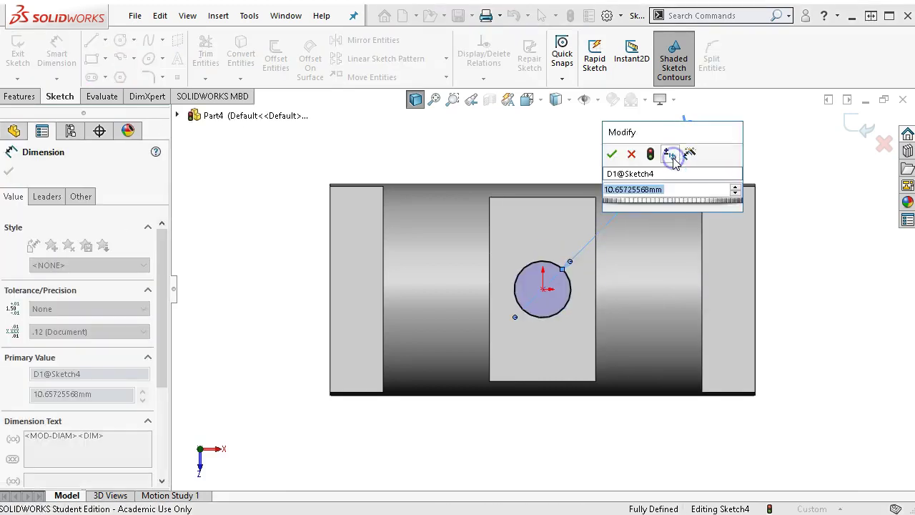
text(10)
key(Return)
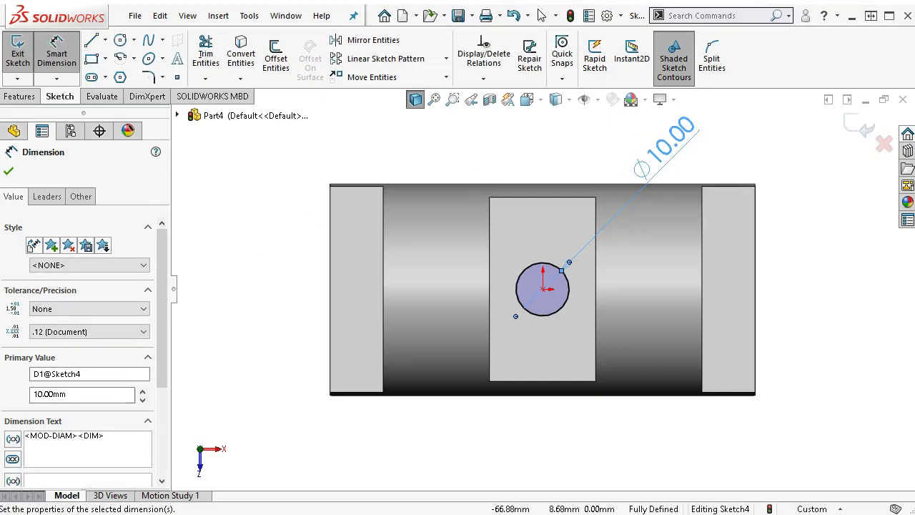
- Extrude-cut the circle through the part with the Through All end condition and show the part in isometric view
click(18, 96)
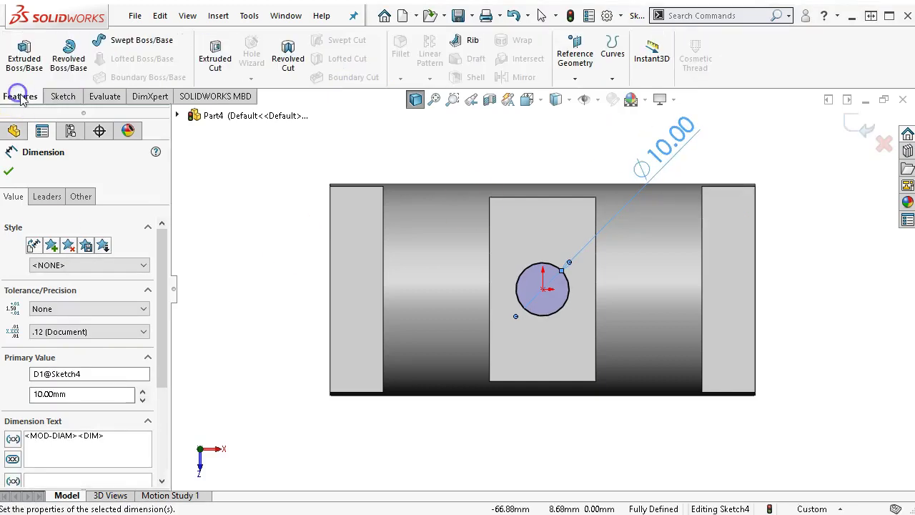
click(211, 62)
click(75, 259)
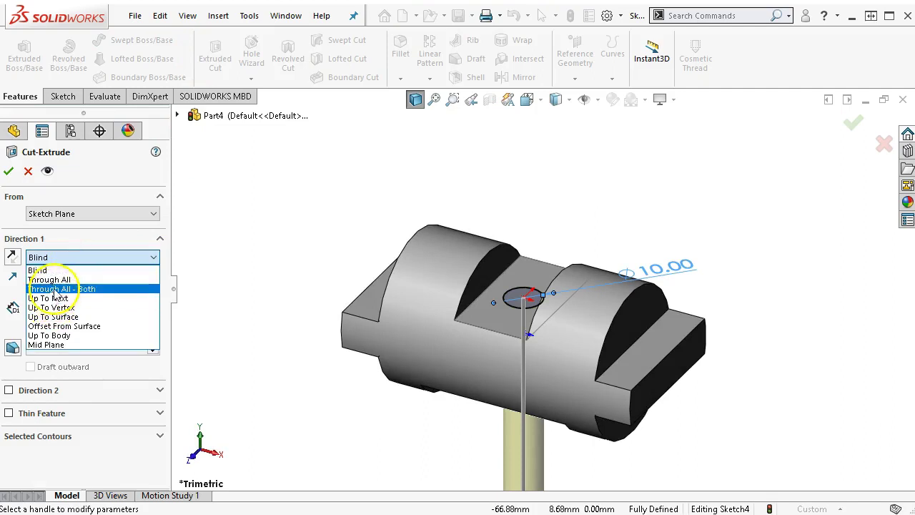
click(57, 280)
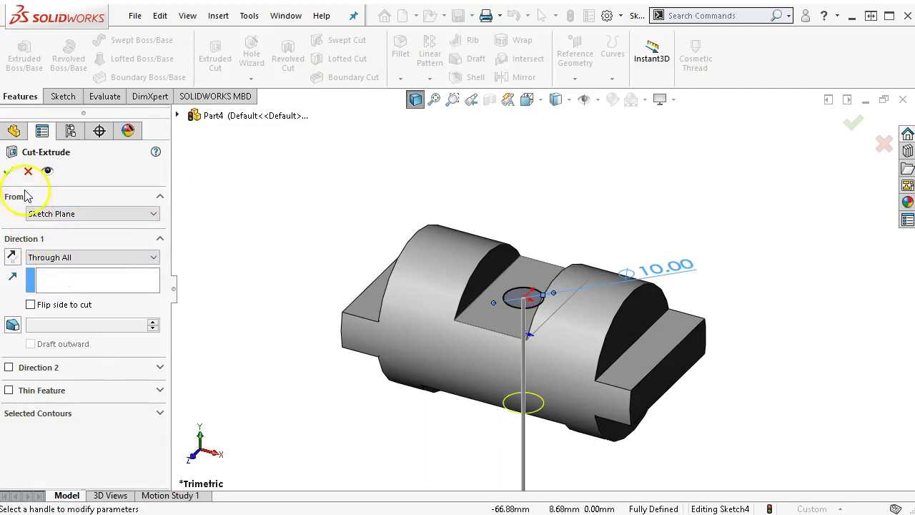
click(7, 172)
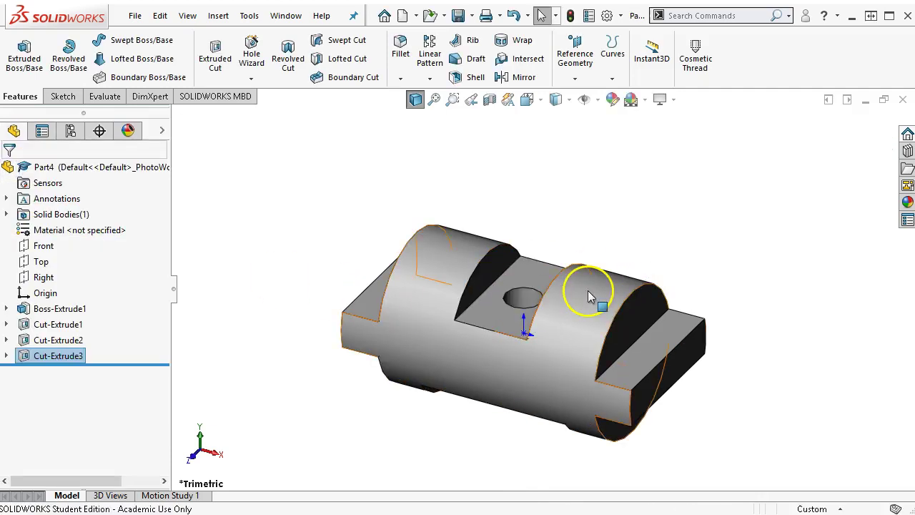
click(679, 204)
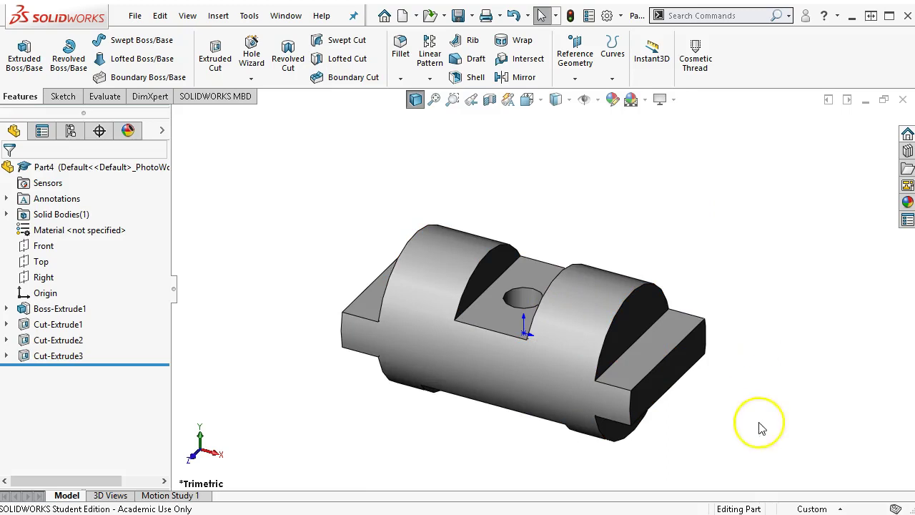
key(ctrl+7)
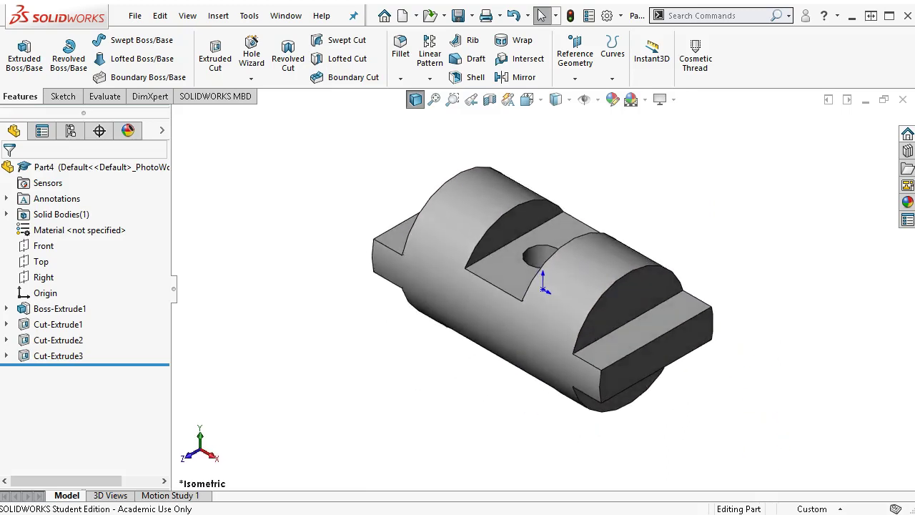